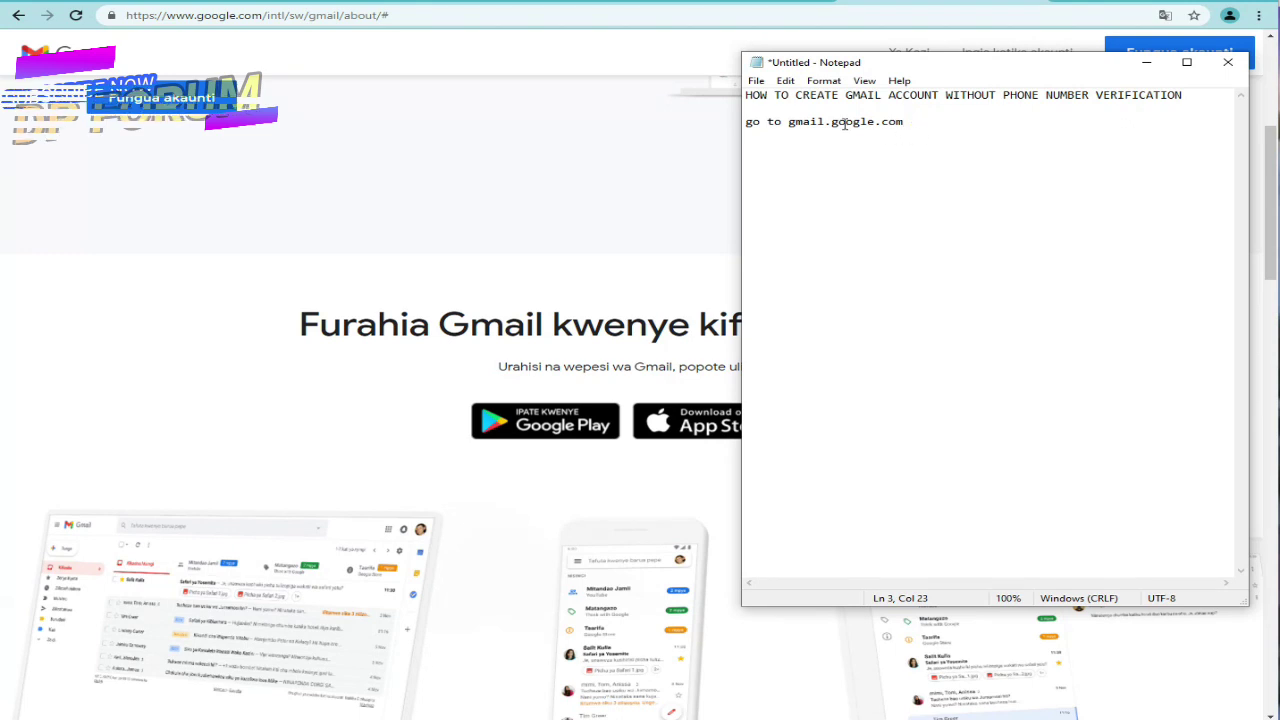
# Step: Switch the Gmail about page's footer language from Kiswahili to English
pyautogui.moveTo(788, 121); pyautogui.dragTo(946, 123)
pyautogui.click(903, 160)
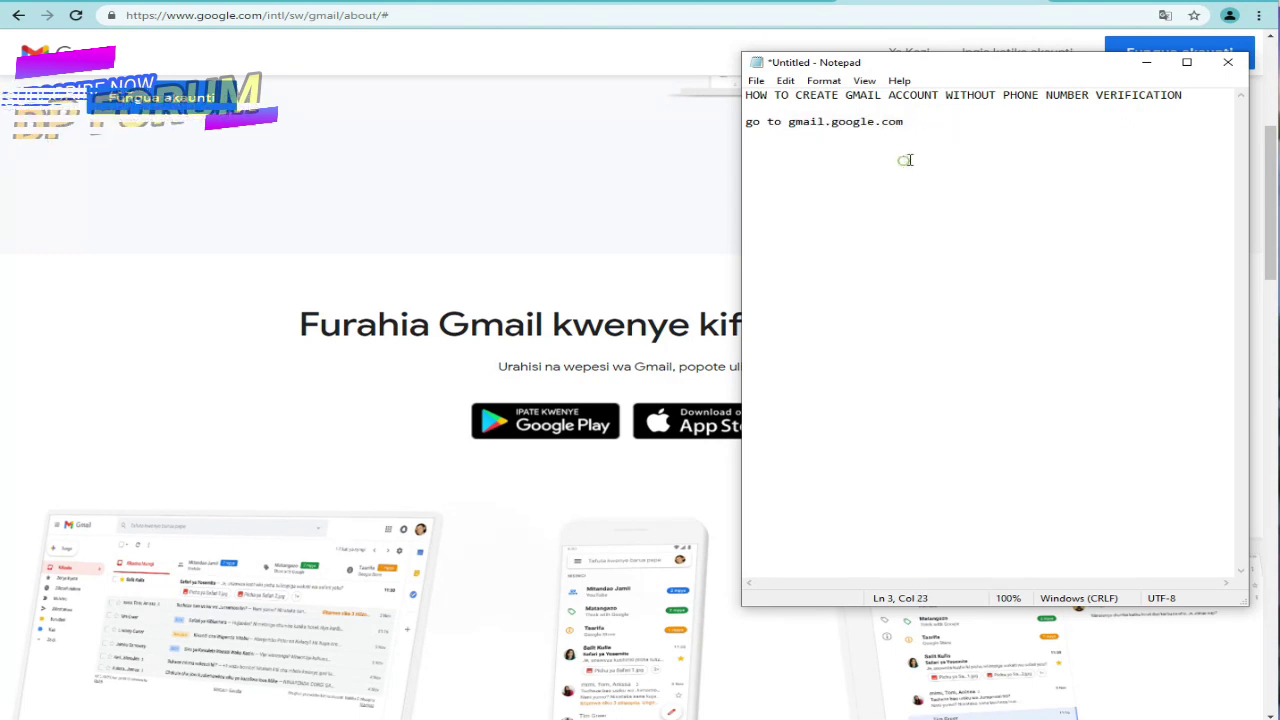
pyautogui.click(938, 126)
pyautogui.click(929, 109)
pyautogui.click(647, 141)
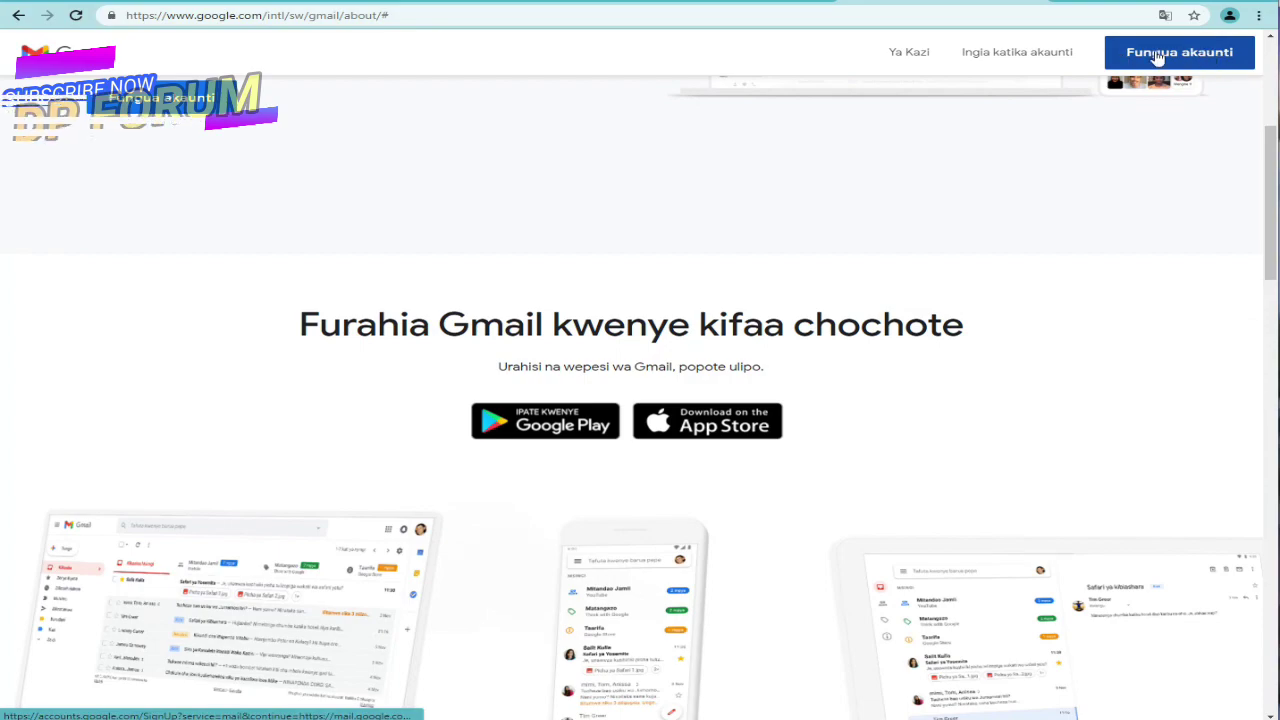
pyautogui.scroll(-15, 1030, 420)
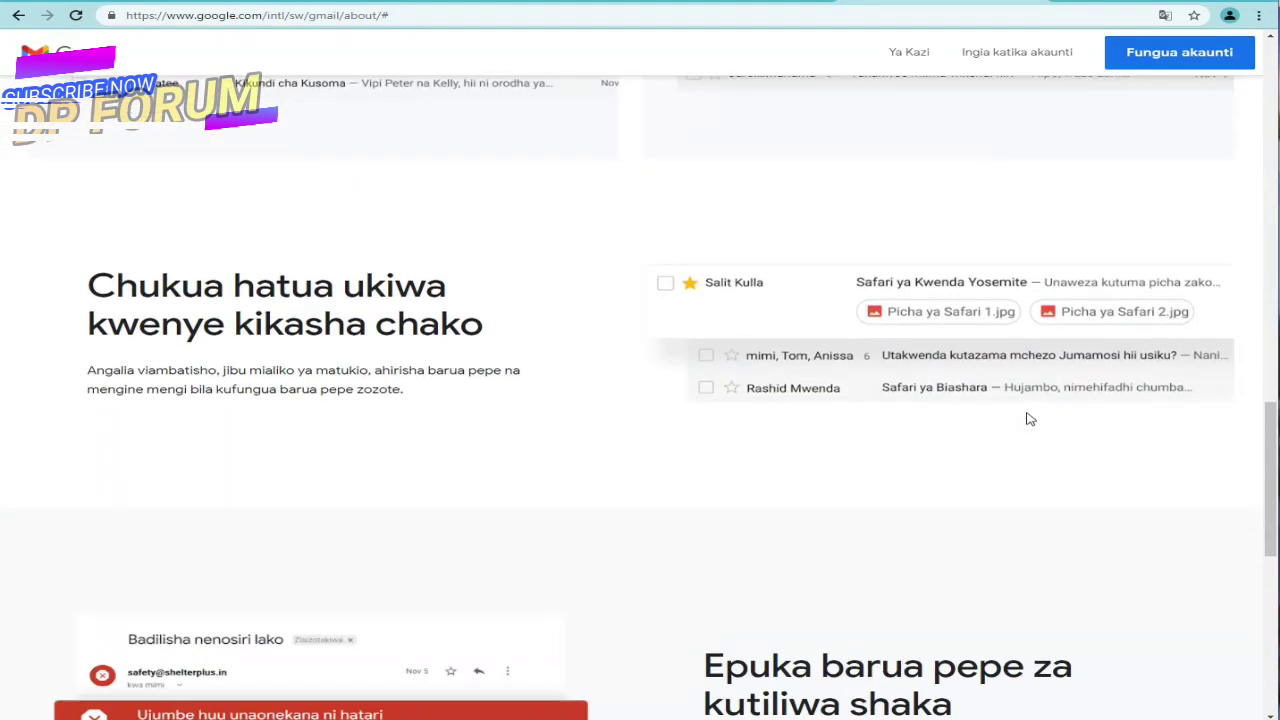
pyautogui.scroll(-2, 1036, 432)
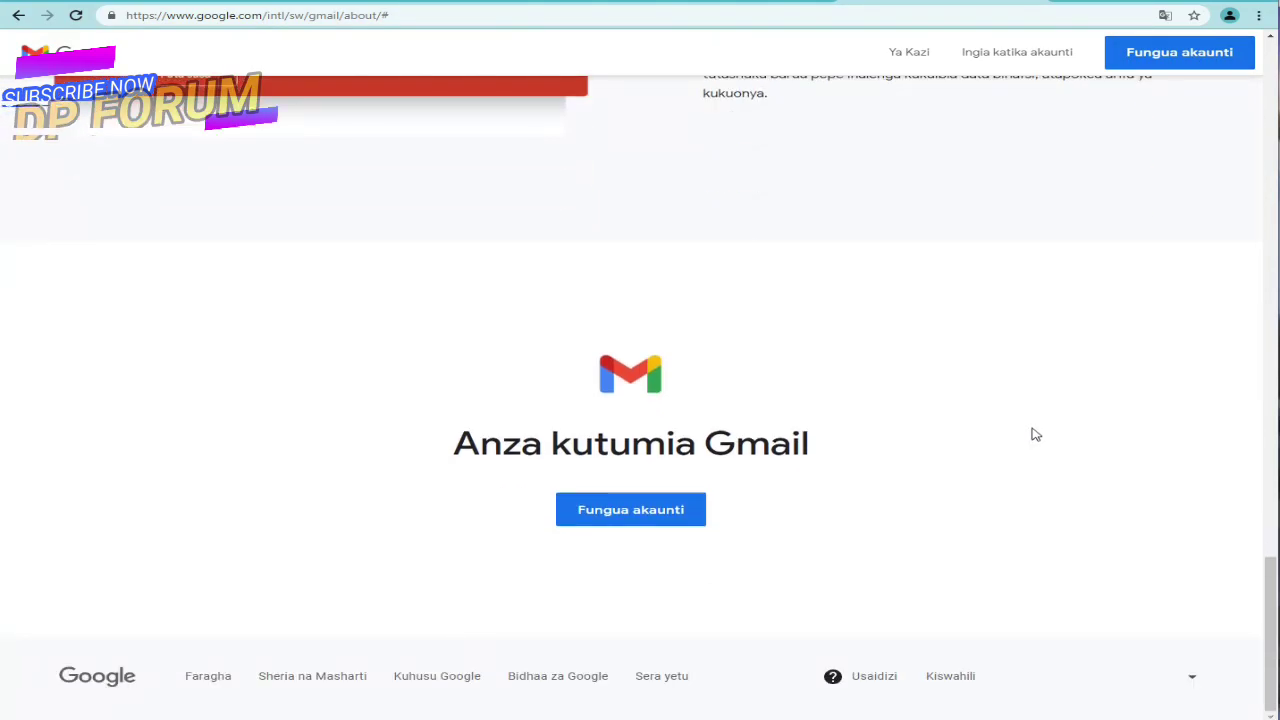
pyautogui.click(922, 669)
pyautogui.scroll(-1, 970, 566)
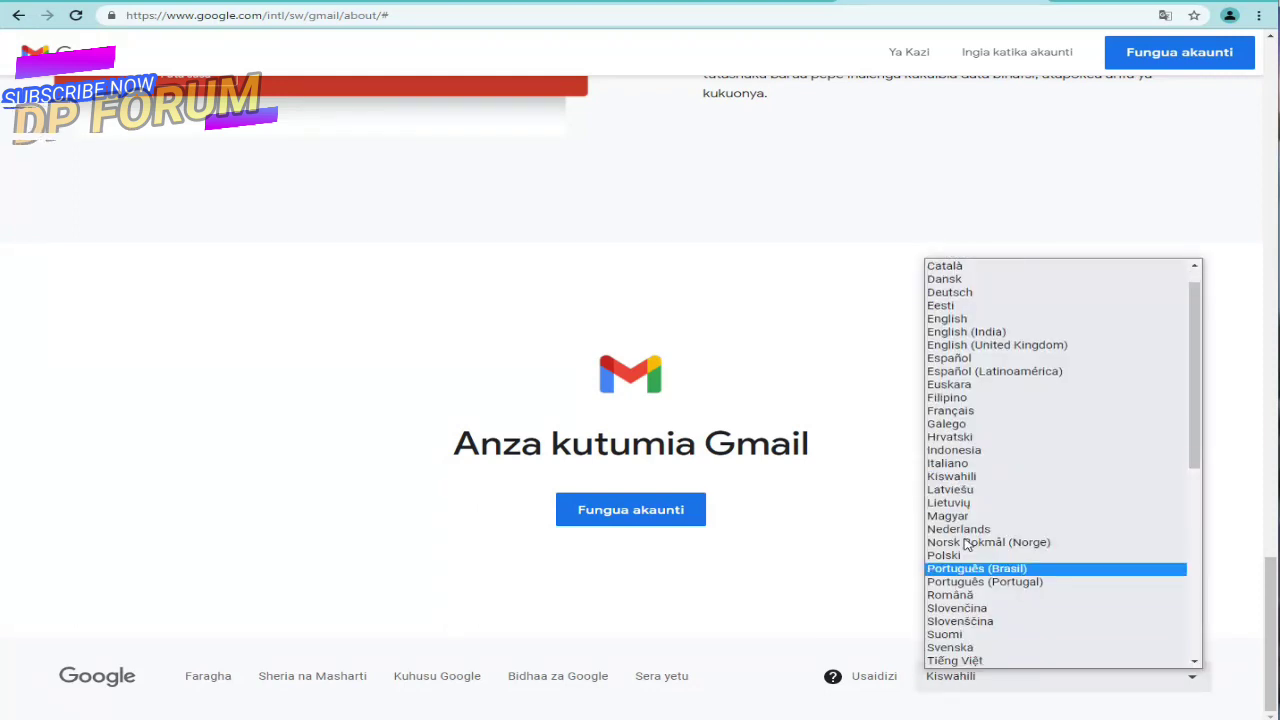
pyautogui.click(968, 319)
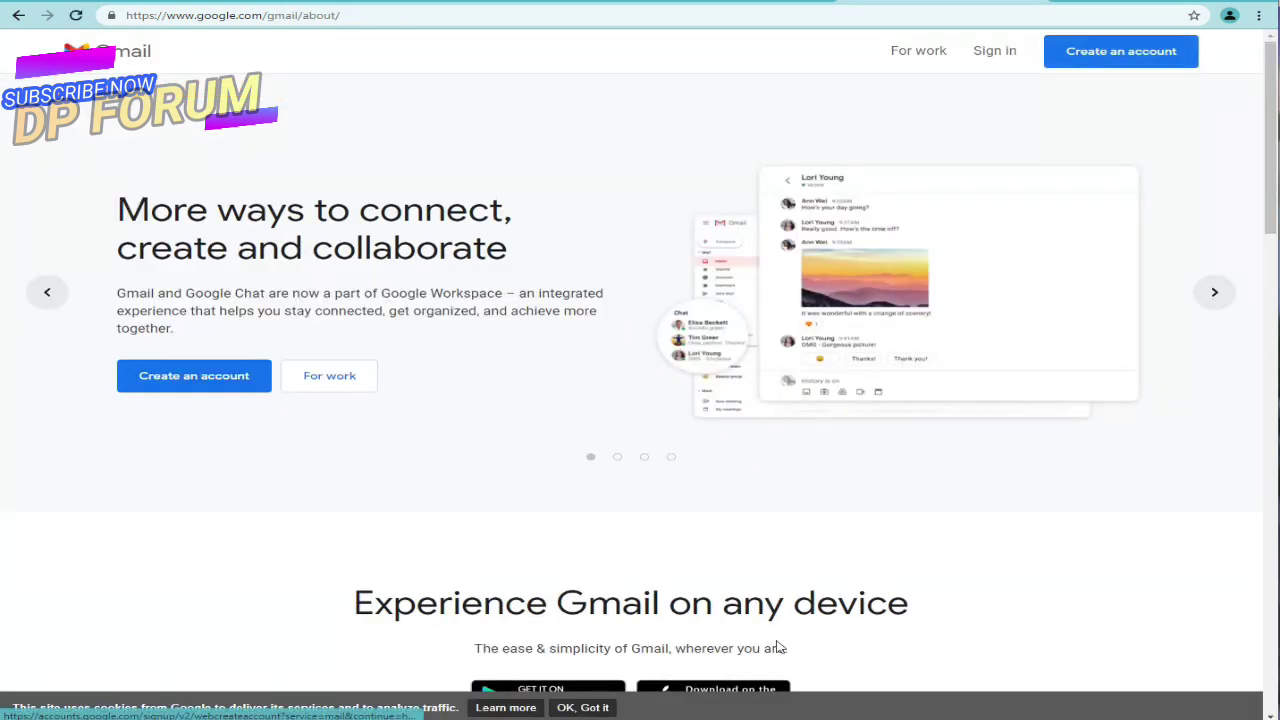
# Step: Add the line 'then CREATE AN ACCOUNT' to the Notepad notes
pyautogui.hotkey('alt', 'Tab')
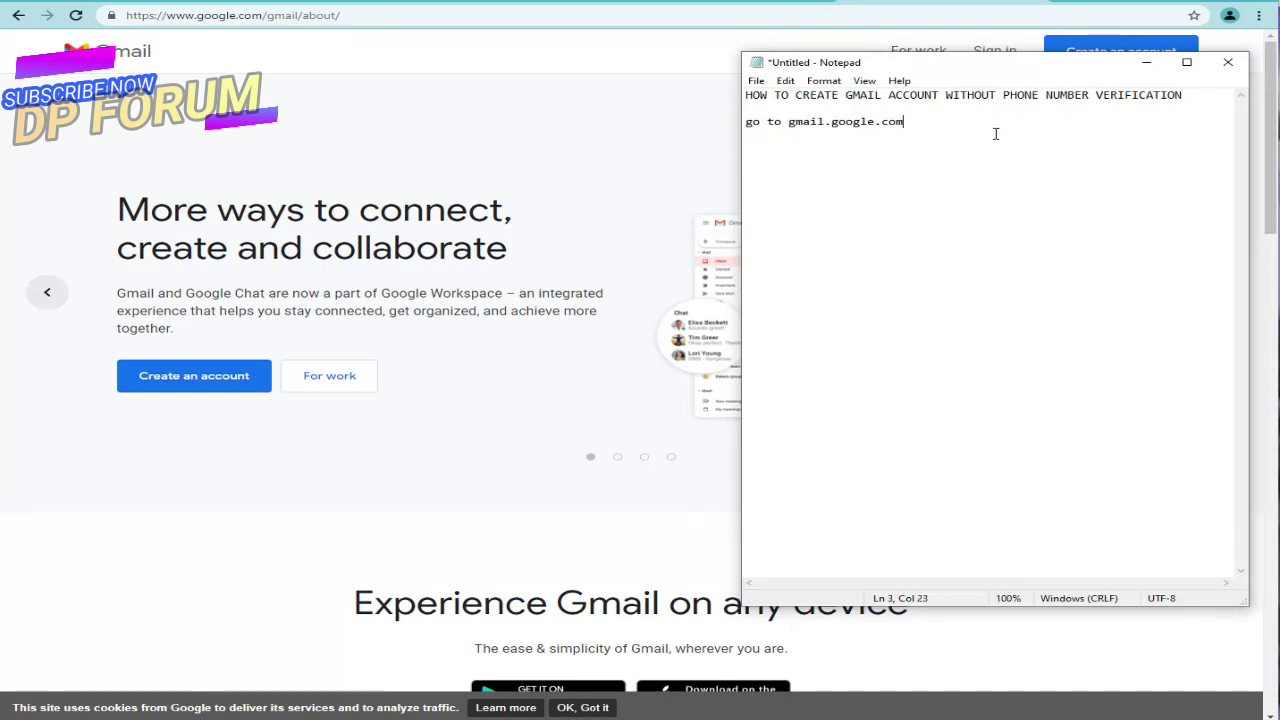
pyautogui.press('Return')
pyautogui.write('then CREATE AN ACCOUN')
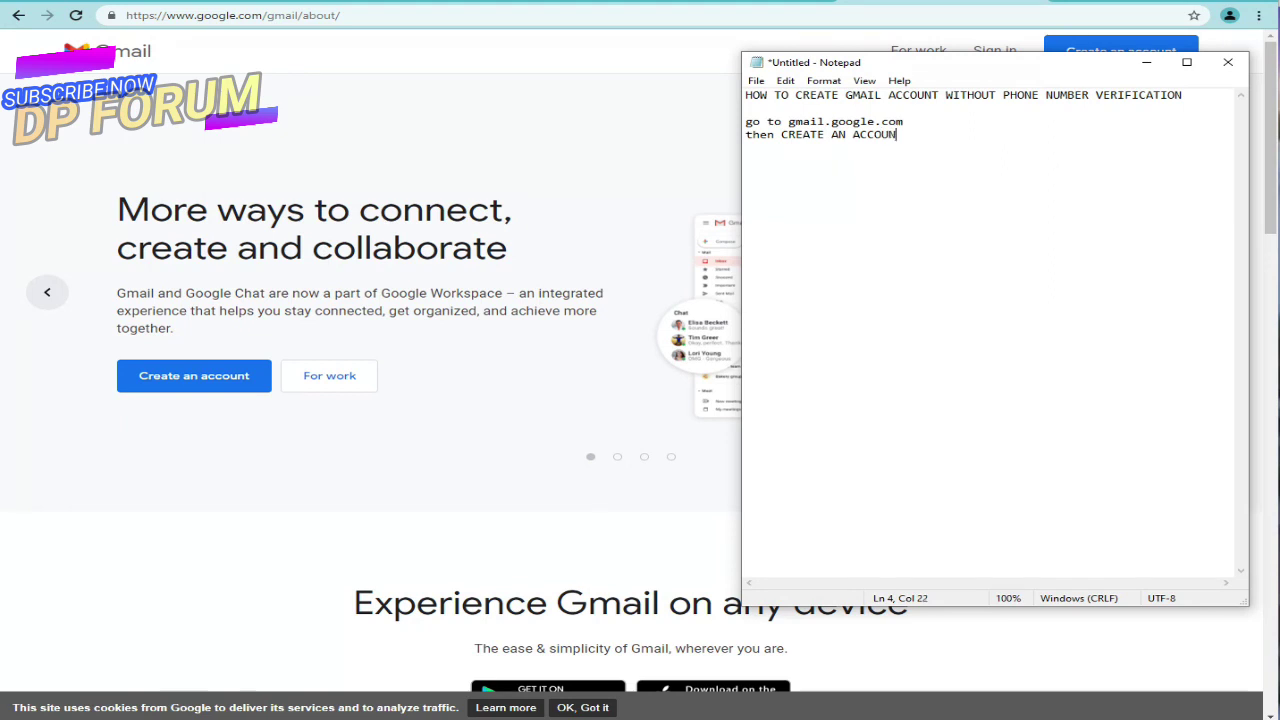
pyautogui.write('T')
# Step: Open Google's Create an account sign-up page from the Gmail page
pyautogui.moveTo(914, 137); pyautogui.dragTo(784, 140)
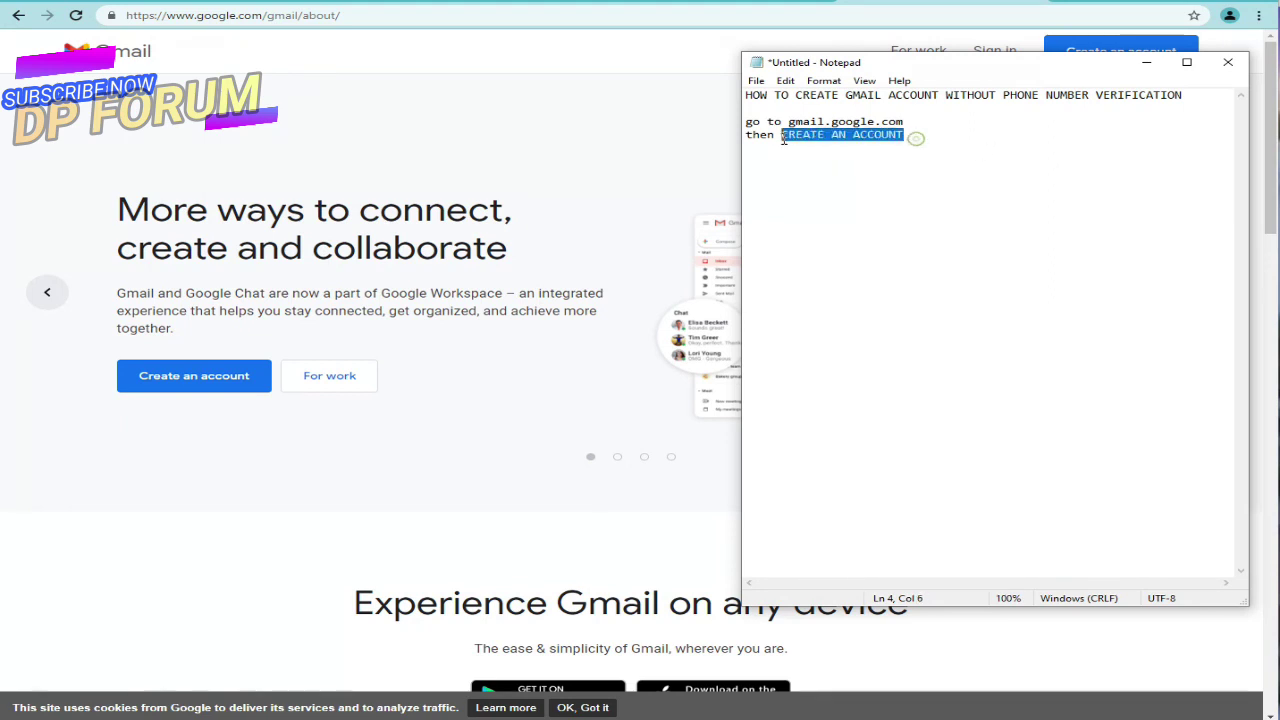
pyautogui.click(646, 140)
pyautogui.click(1143, 59)
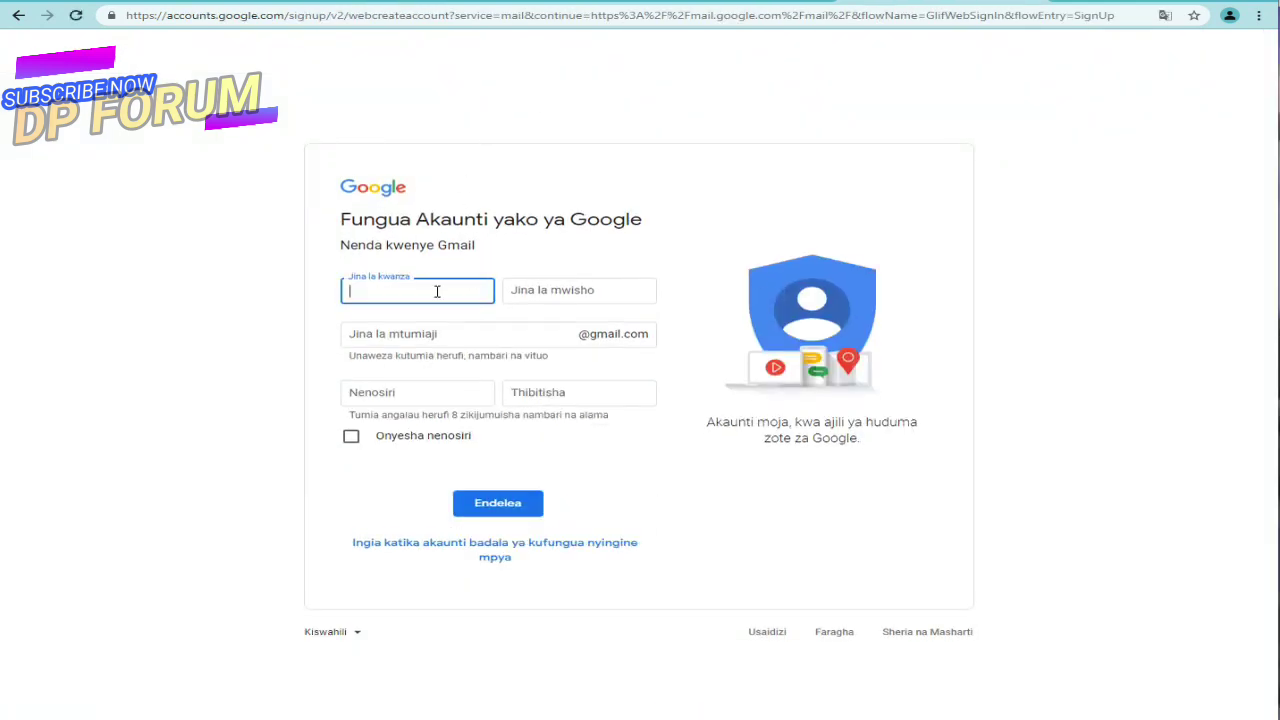
# Step: Change the sign-up form language from the footer list to English (United Kingdom)
pyautogui.click(437, 291)
pyautogui.click(350, 636)
pyautogui.click(355, 640)
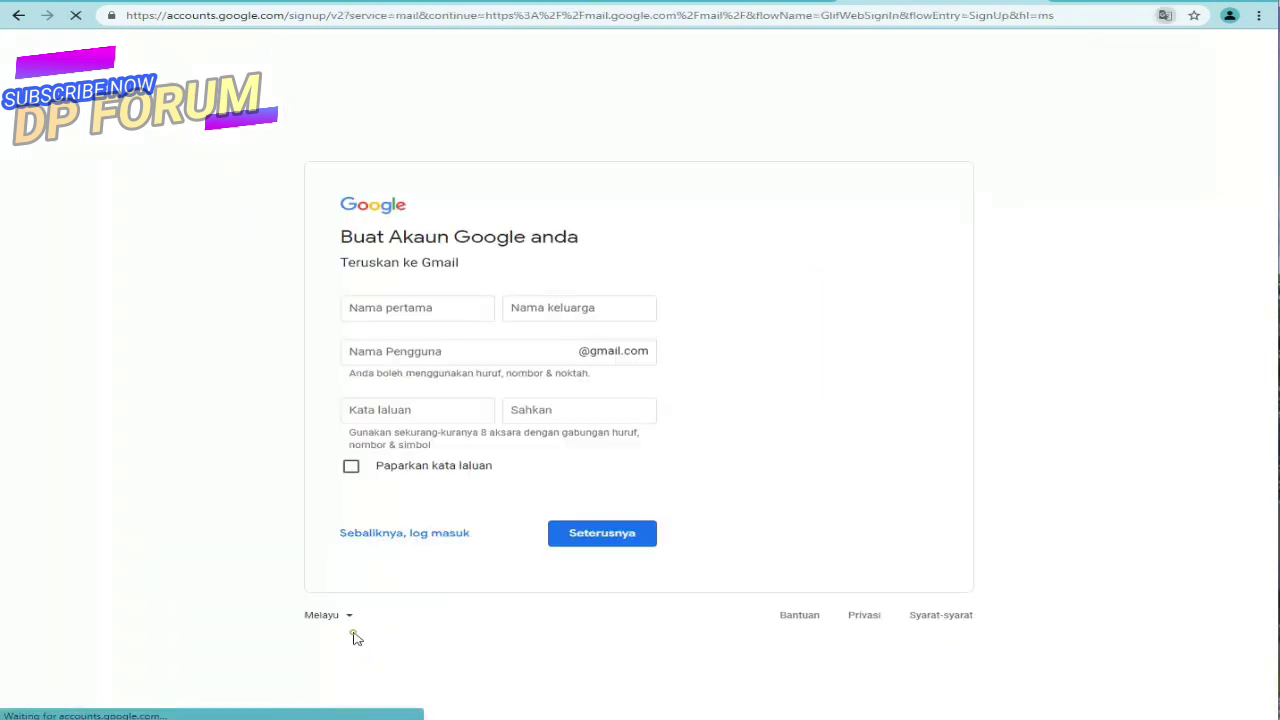
pyautogui.click(343, 617)
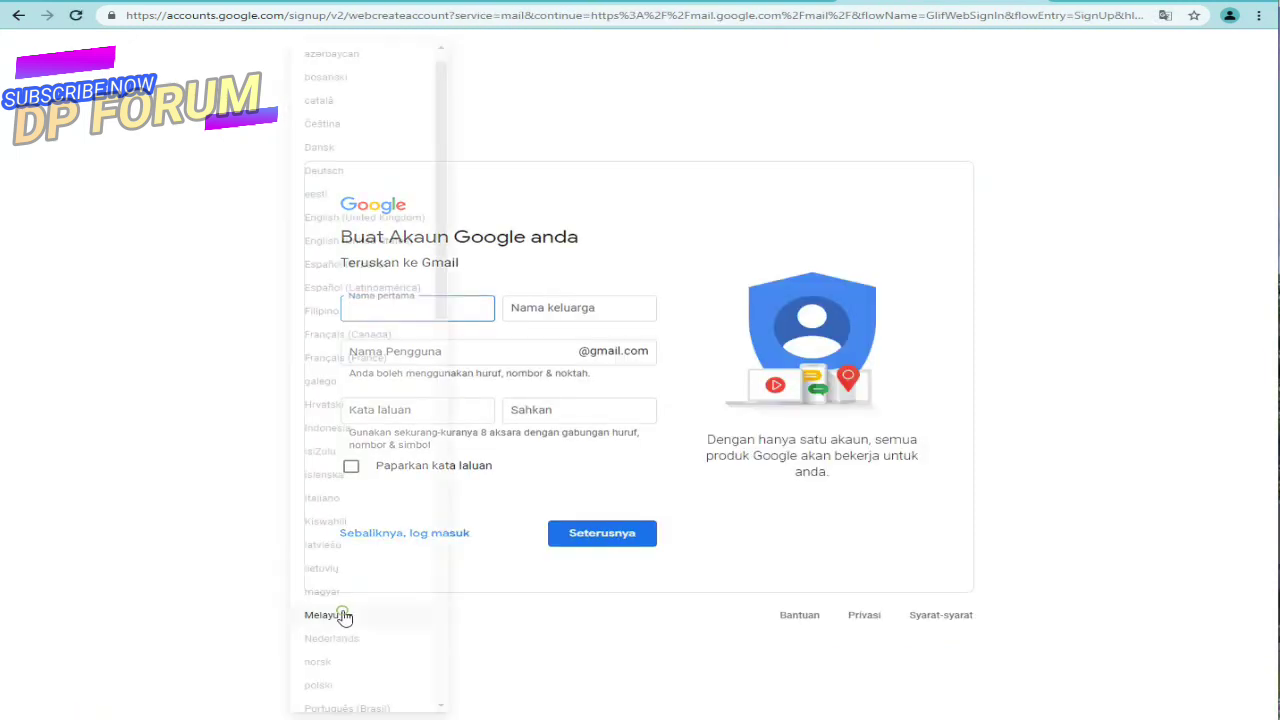
pyautogui.scroll(3, 371, 500)
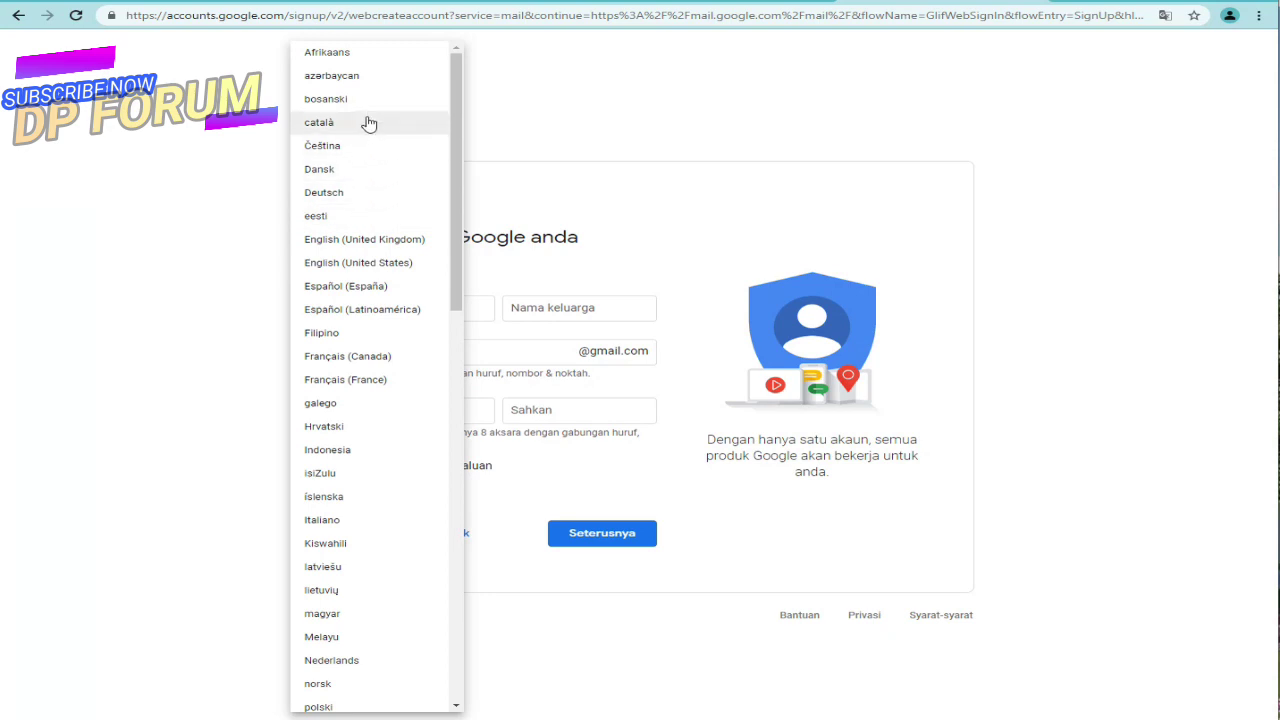
pyautogui.scroll(-3, 346, 490)
pyautogui.scroll(-3, 348, 510)
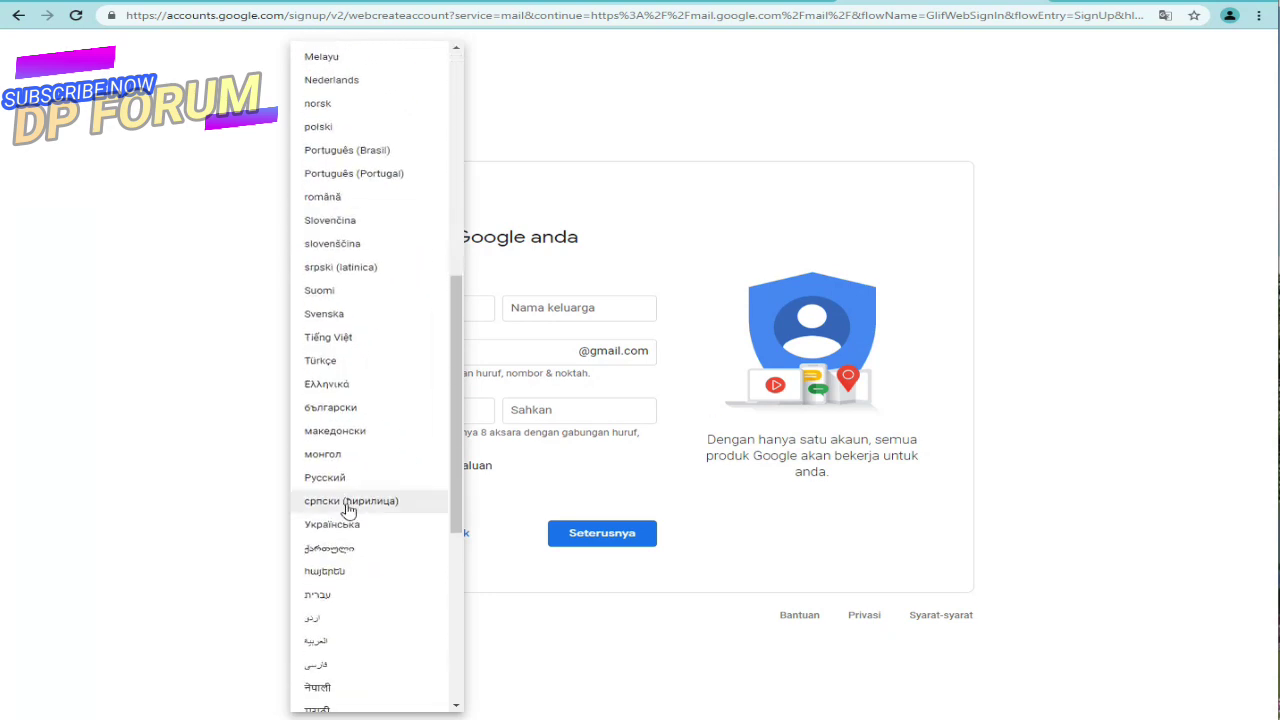
pyautogui.scroll(6, 348, 505)
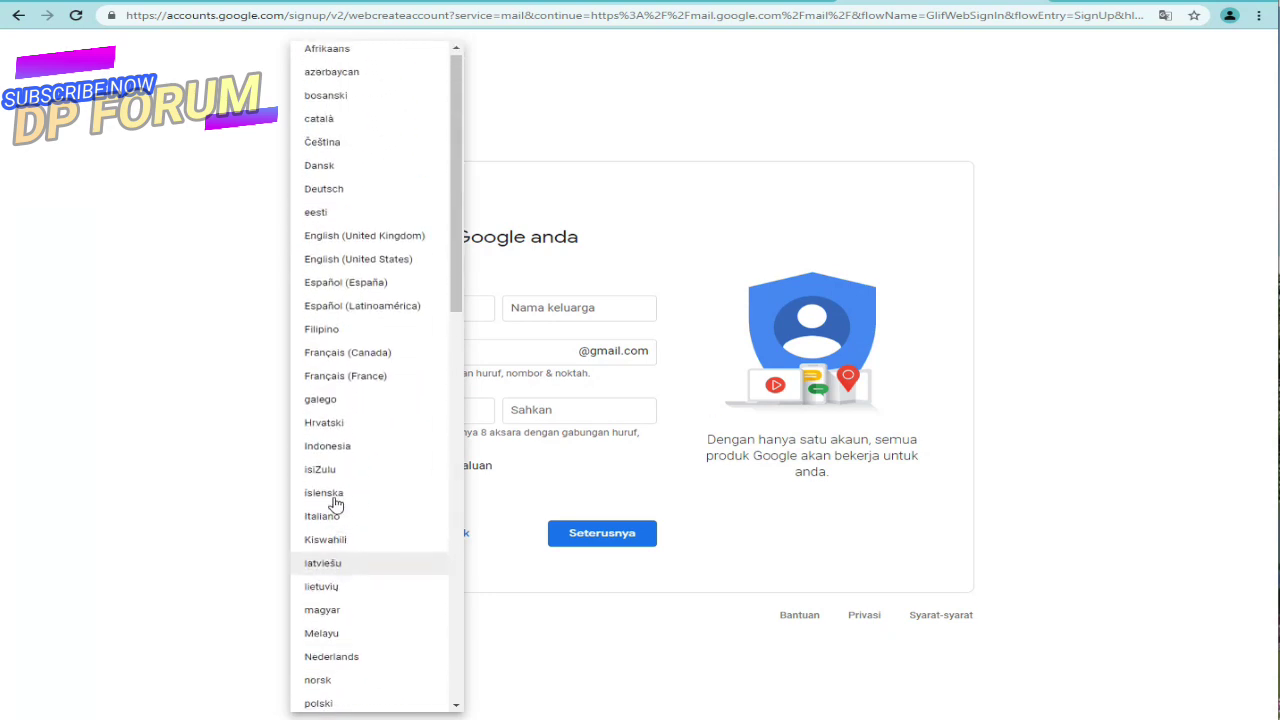
pyautogui.click(352, 240)
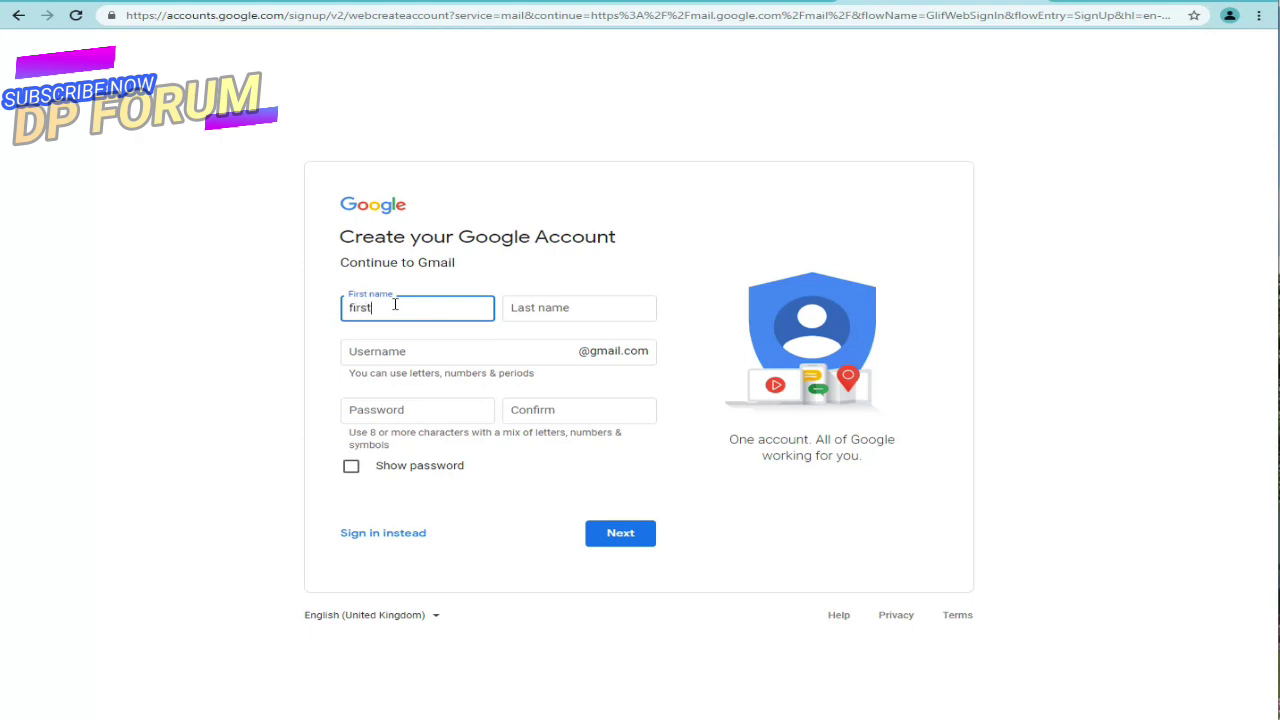
# Step: Fill the first-name and last-name fields with placeholder names
pyautogui.write('ame')
pyautogui.click(541, 311)
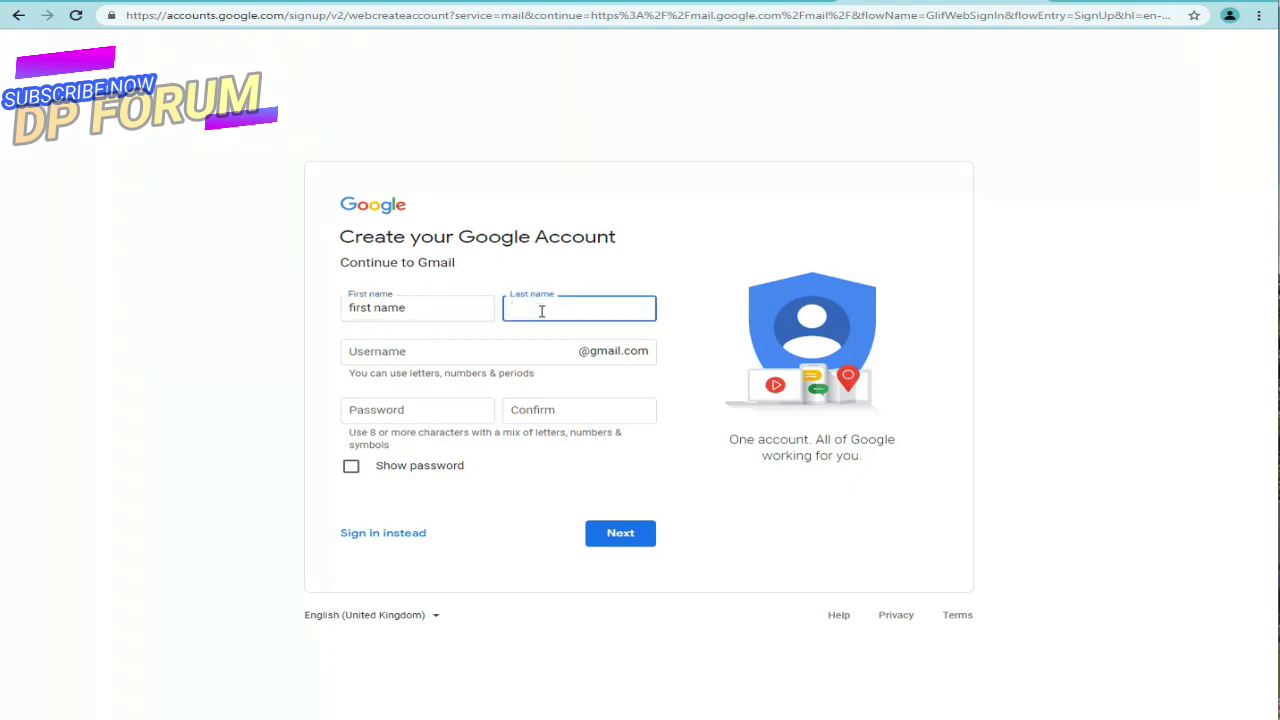
pyautogui.write('last name')
# Step: Try the username 'firstlastname', find it taken, and select it for editing
pyautogui.click(495, 349)
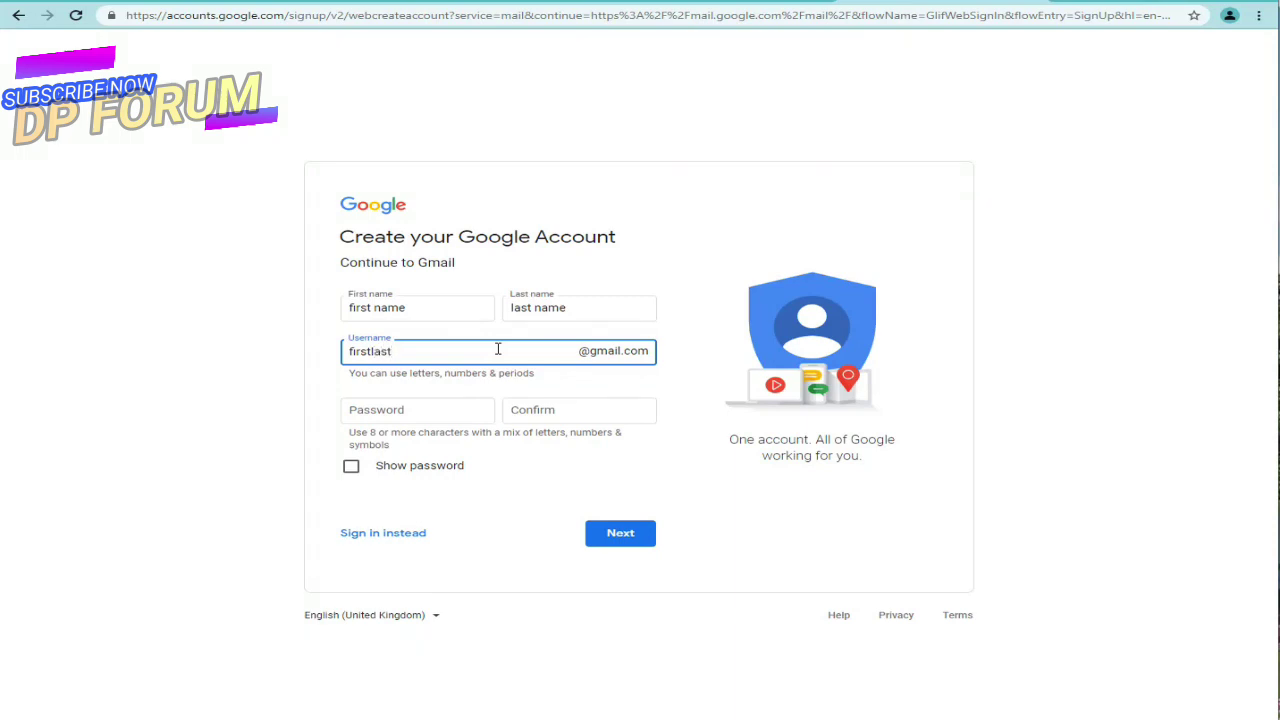
pyautogui.write('firstlastname')
pyautogui.click(590, 405)
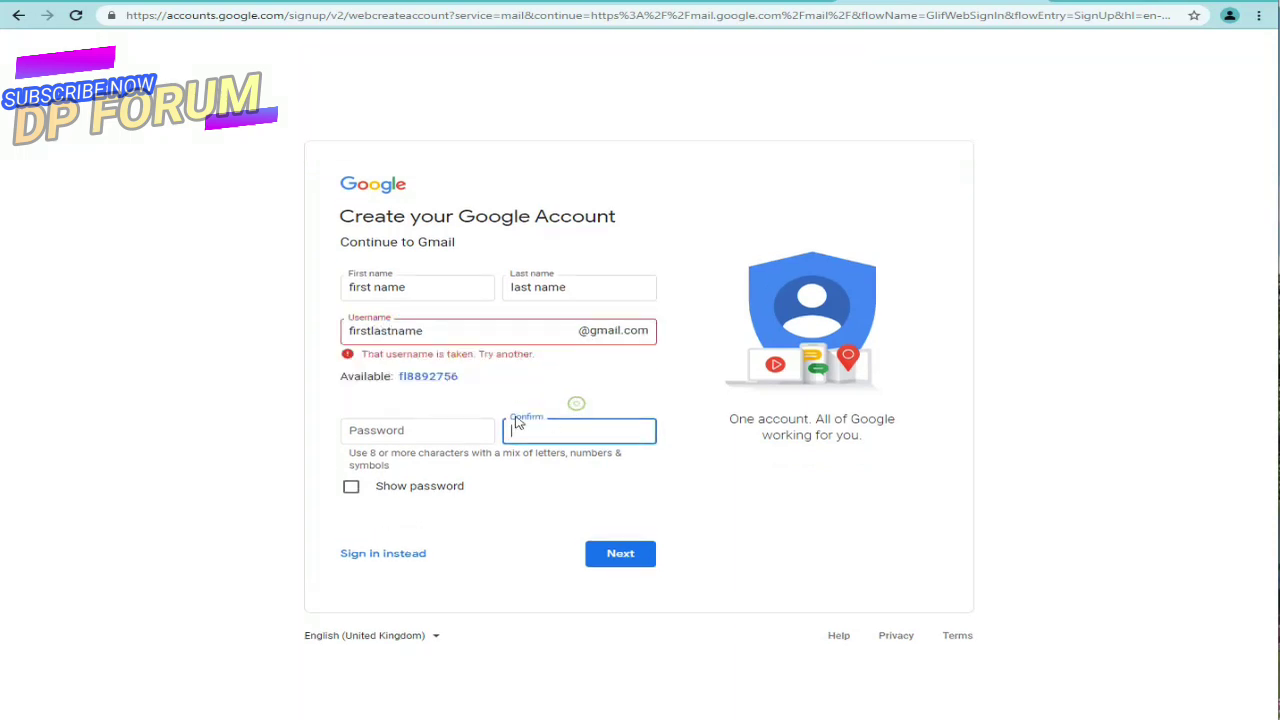
pyautogui.click(431, 335)
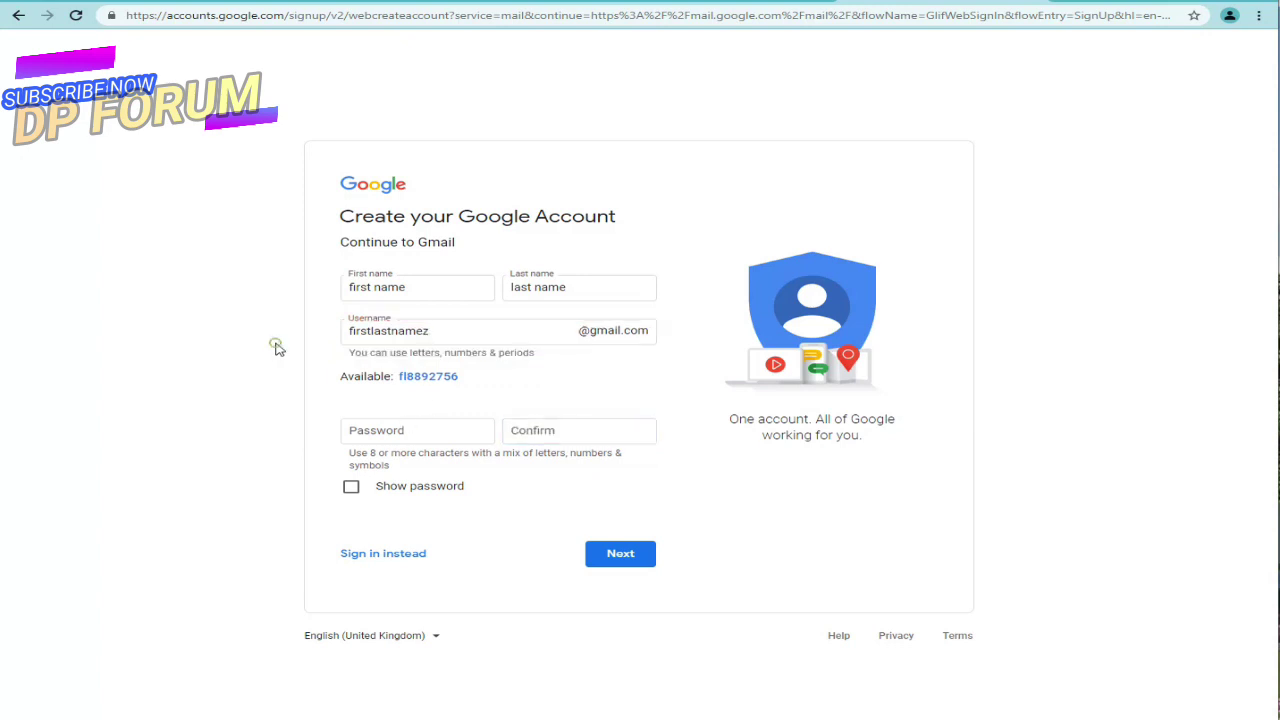
pyautogui.click(427, 333)
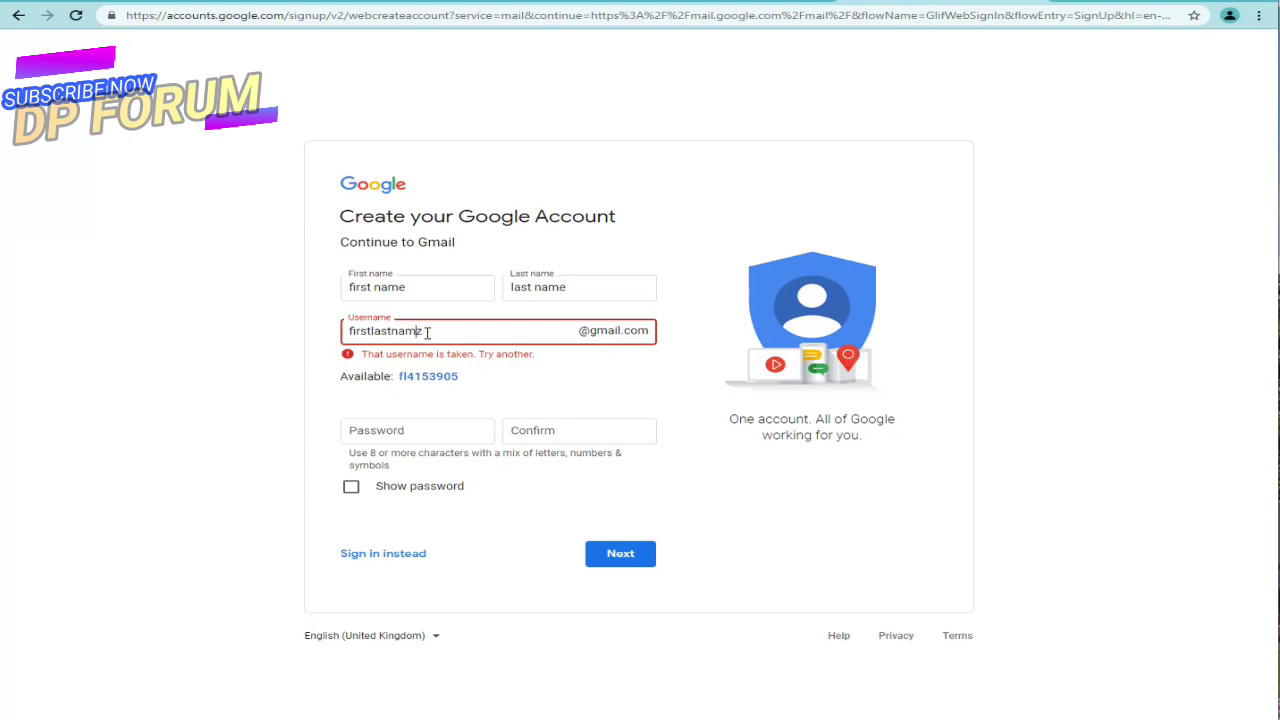
pyautogui.click(245, 367)
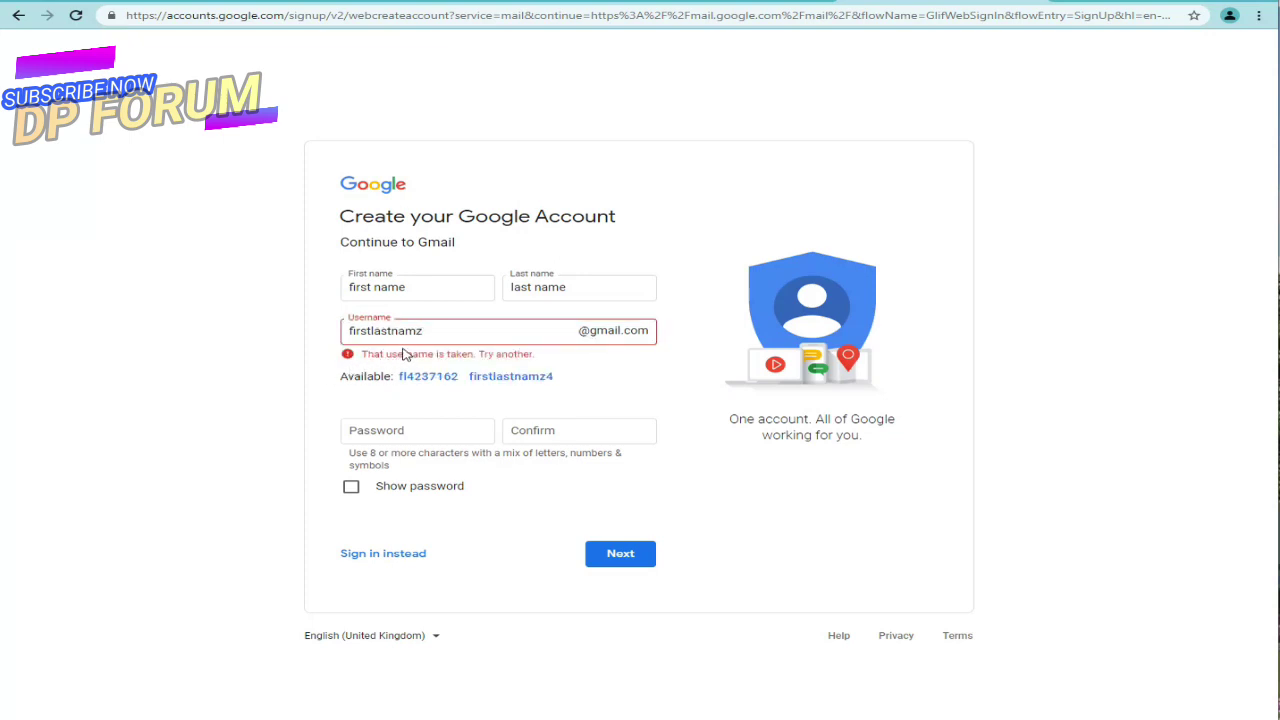
pyautogui.click(430, 336)
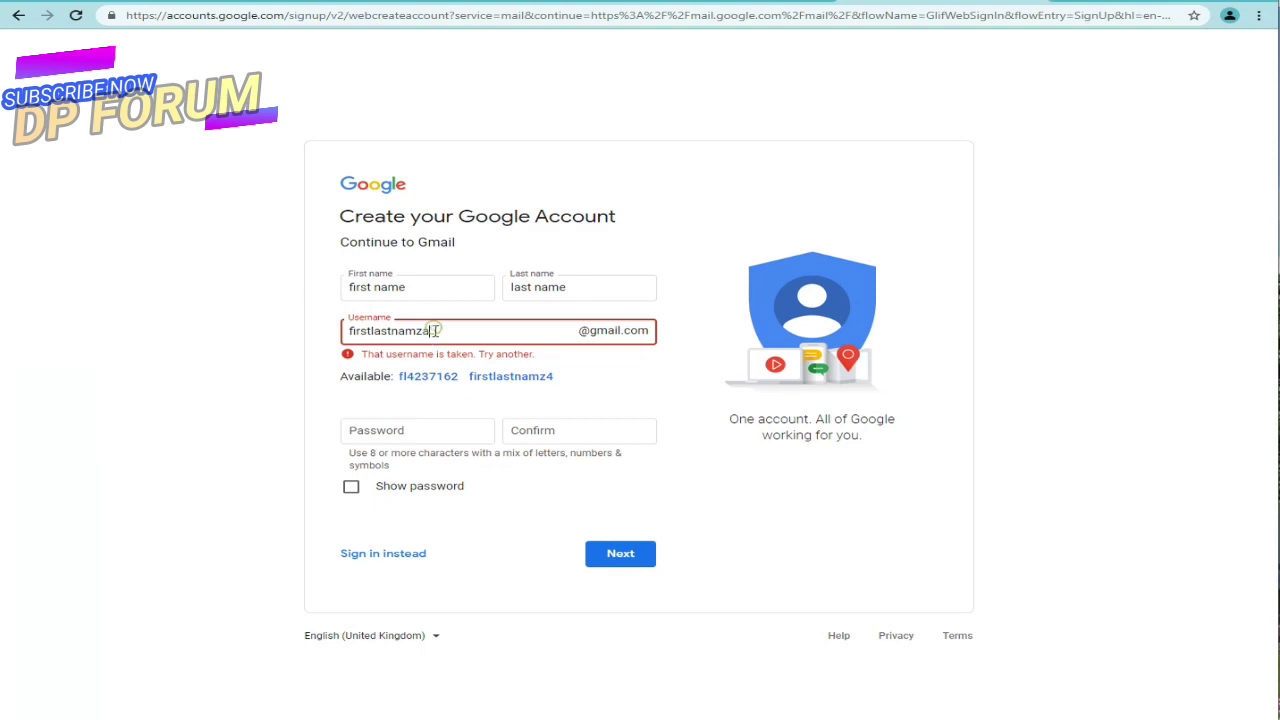
pyautogui.doubleClick(414, 333)
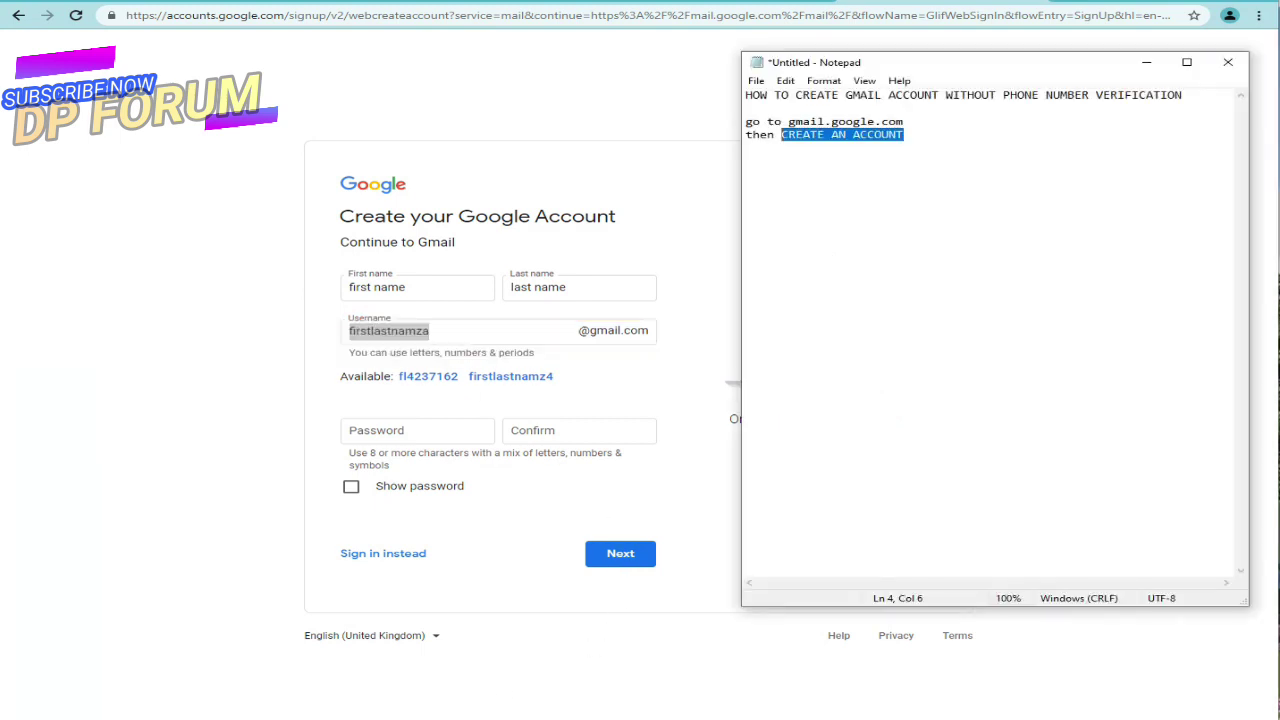
# Step: Add the note line 'Choose uniq name in gmail you need' in Notepad
pyautogui.hotkey('alt', 'Tab')
pyautogui.click(970, 134)
pyautogui.press('Return')
pyautogui.press('Return')
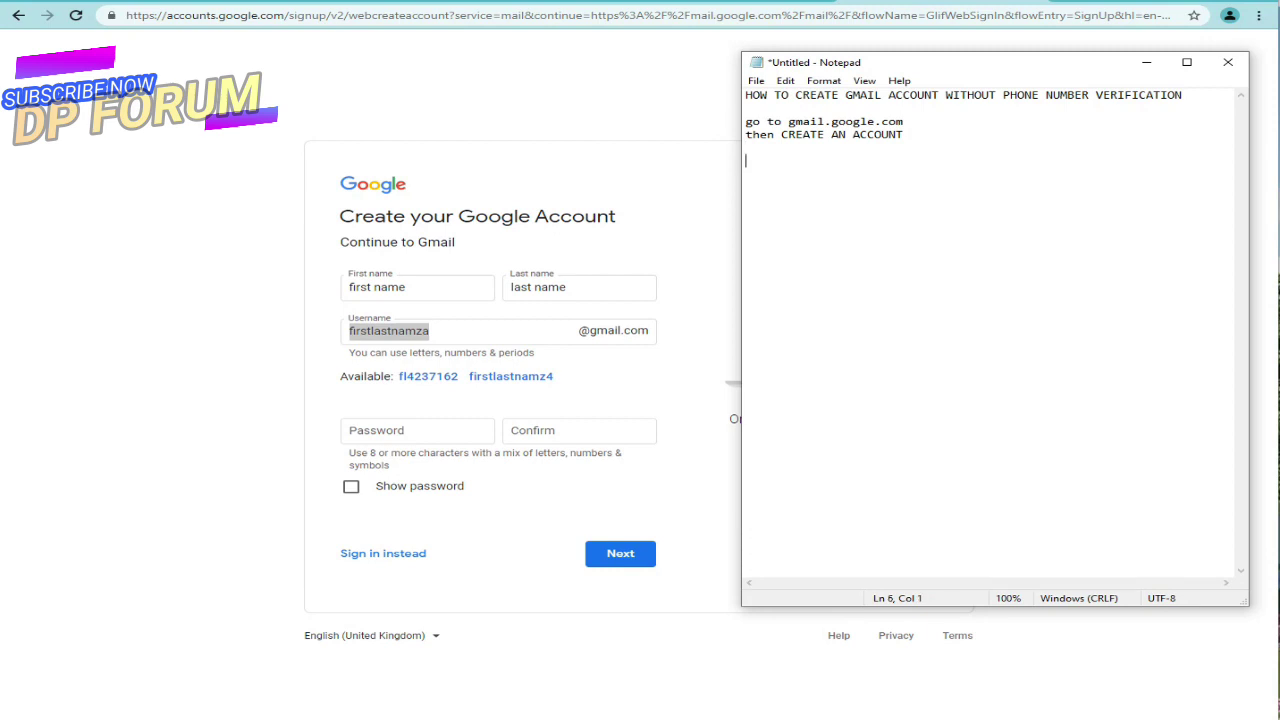
pyautogui.write('Choose uniq name in gm')
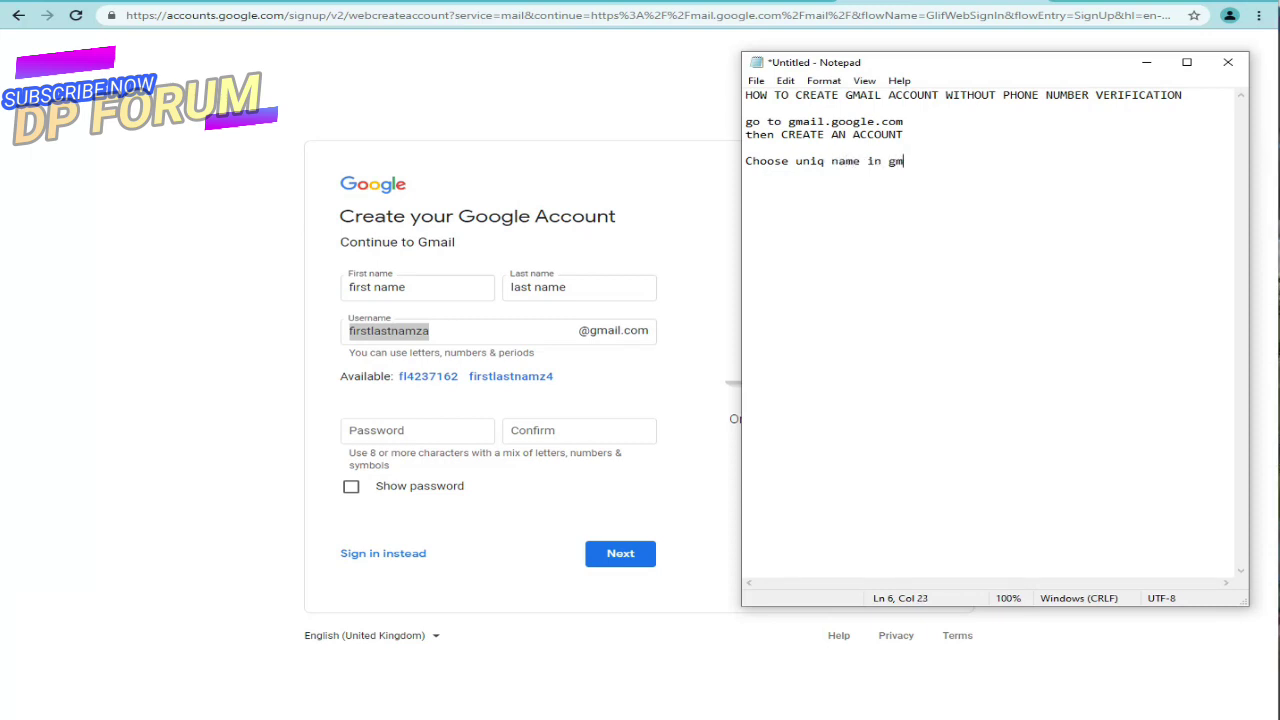
pyautogui.write('ail you need')
# Step: Try alternative usernames, fixing a doubled 'e' and adding letters, until the taken error clears
pyautogui.click(434, 322)
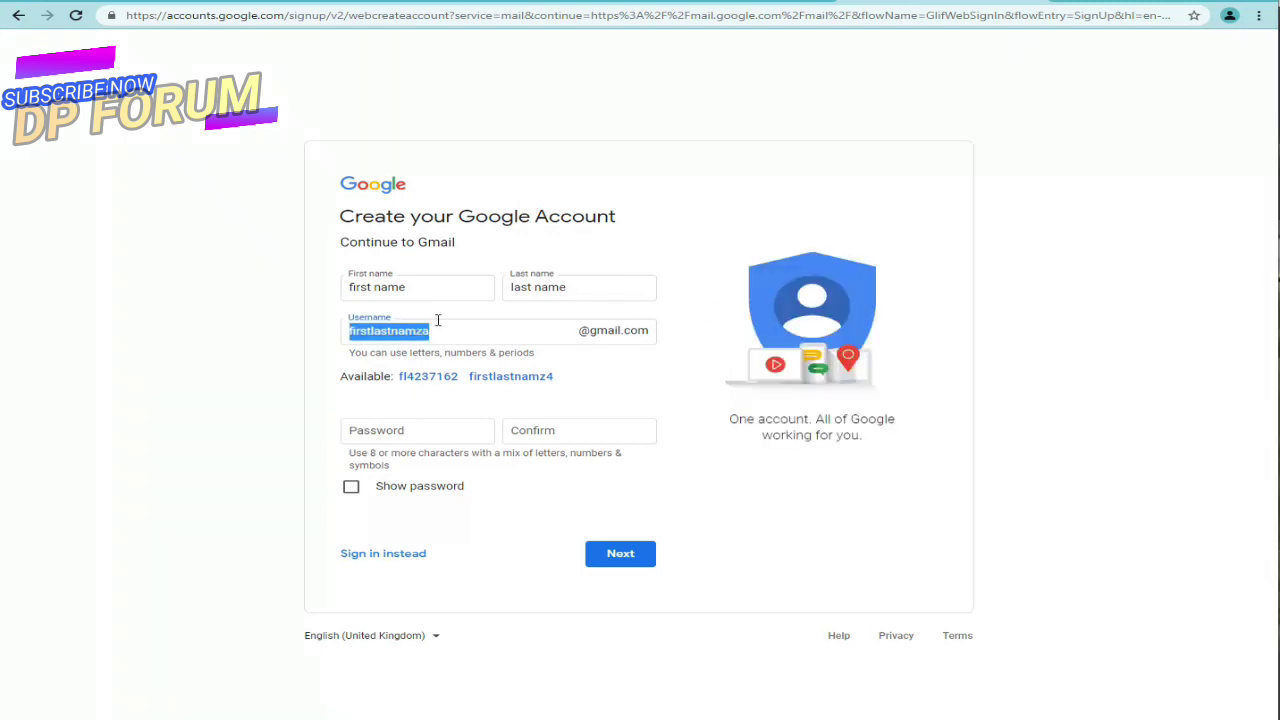
pyautogui.write('sample')
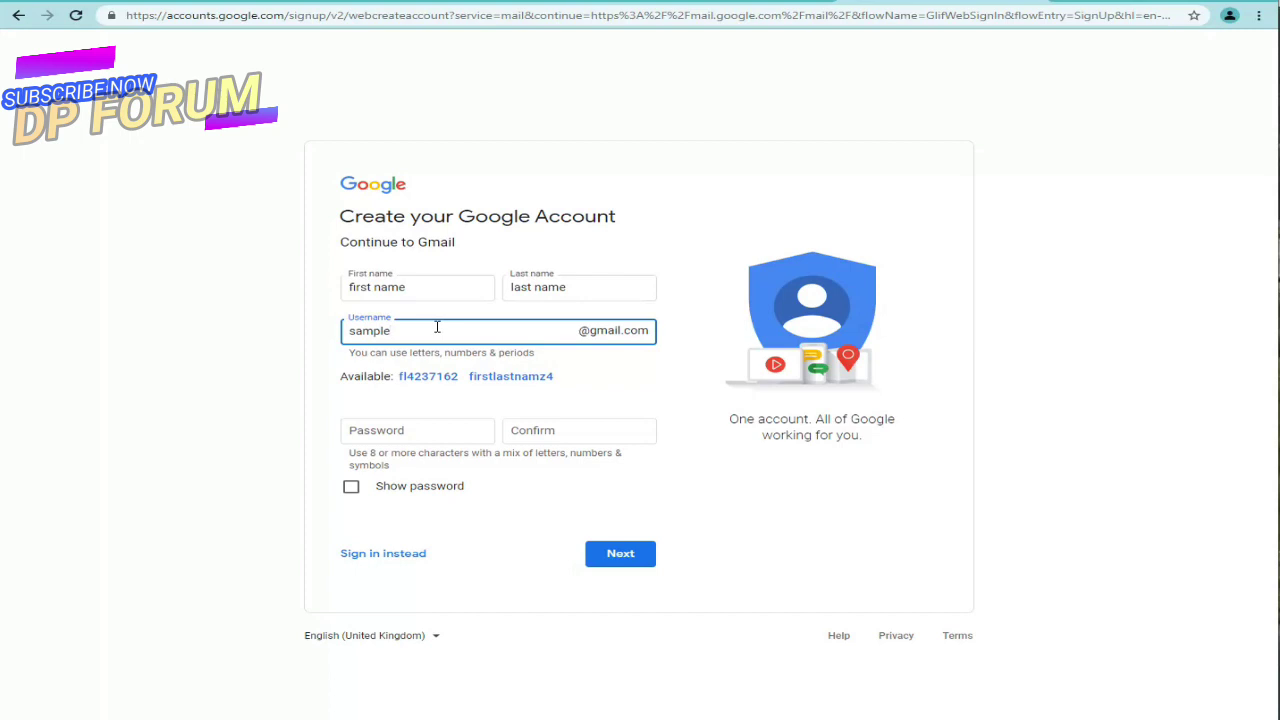
pyautogui.write('email')
pyautogui.click(320, 314)
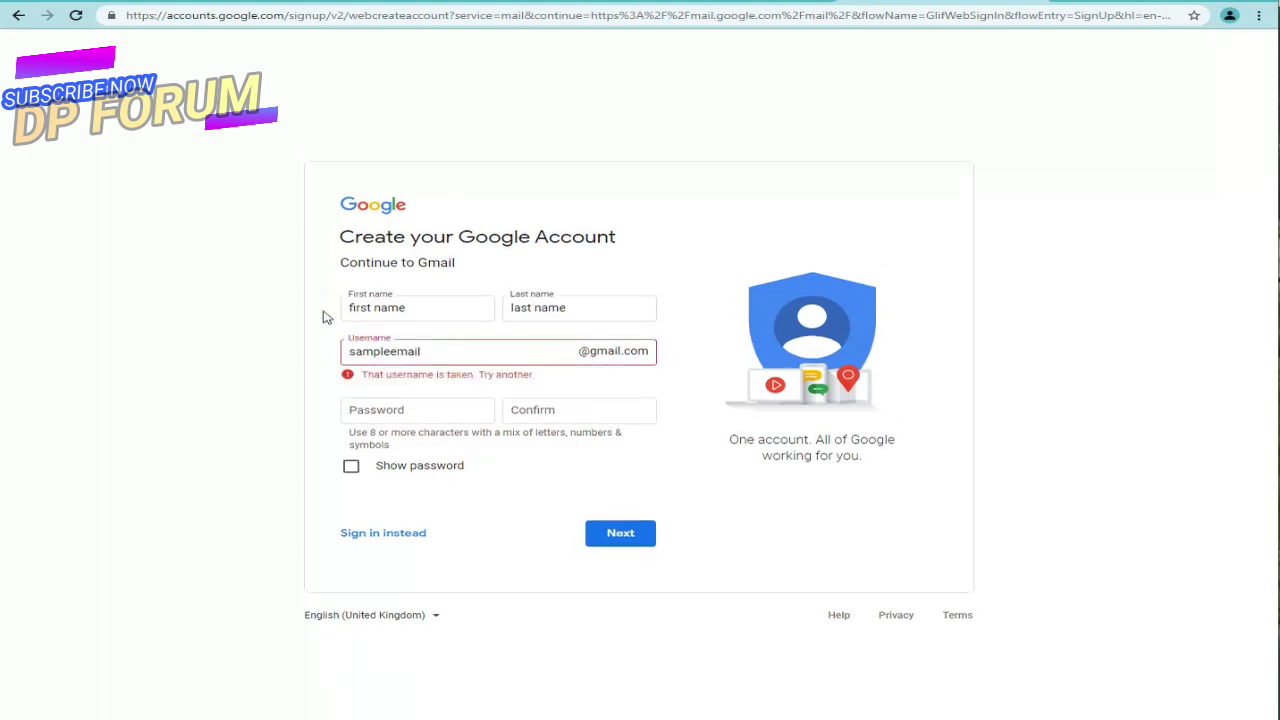
pyautogui.click(439, 358)
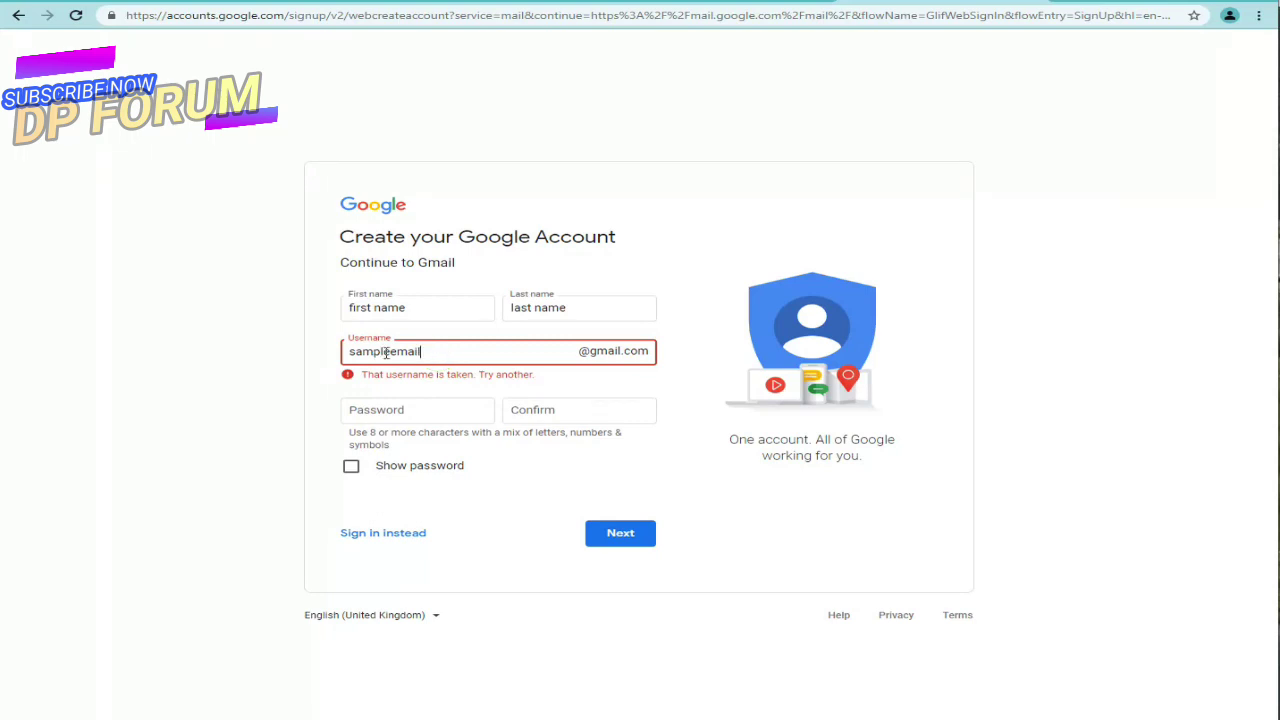
pyautogui.click(395, 351)
pyautogui.press('BackSpace')
pyautogui.doubleClick(386, 352)
pyautogui.click(389, 352)
pyautogui.write('g')
pyautogui.click(455, 358)
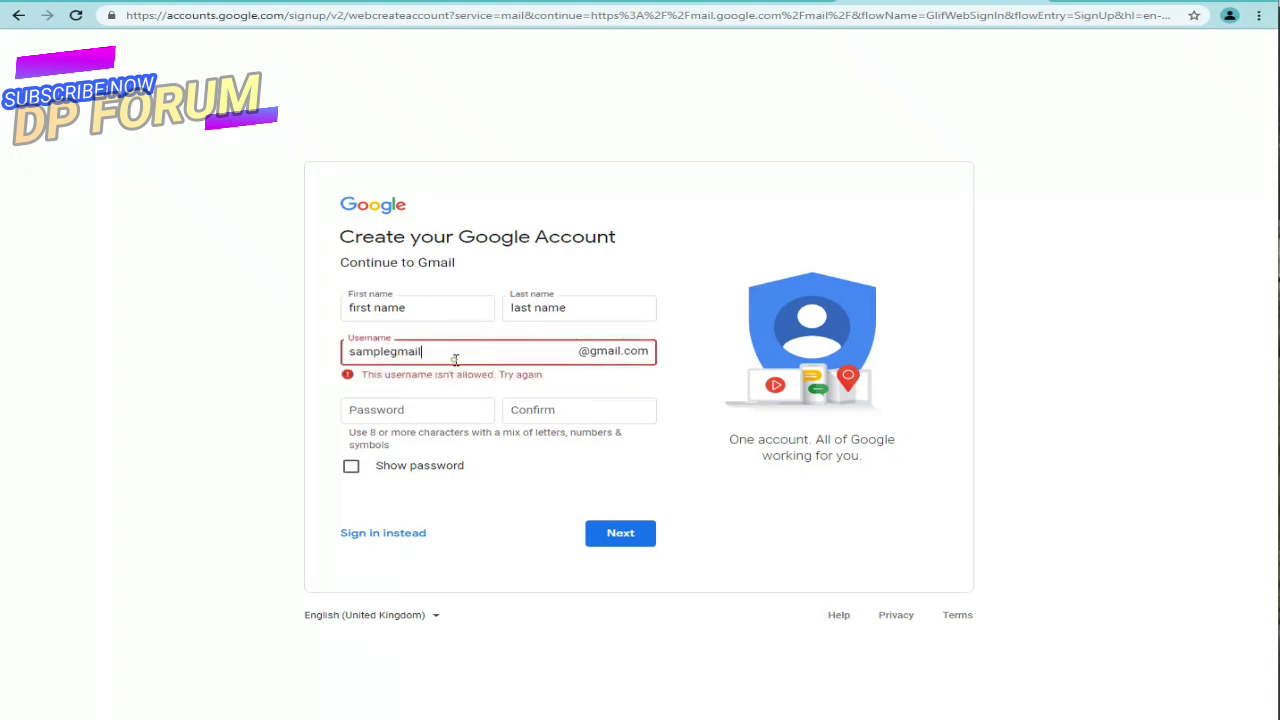
pyautogui.write('now')
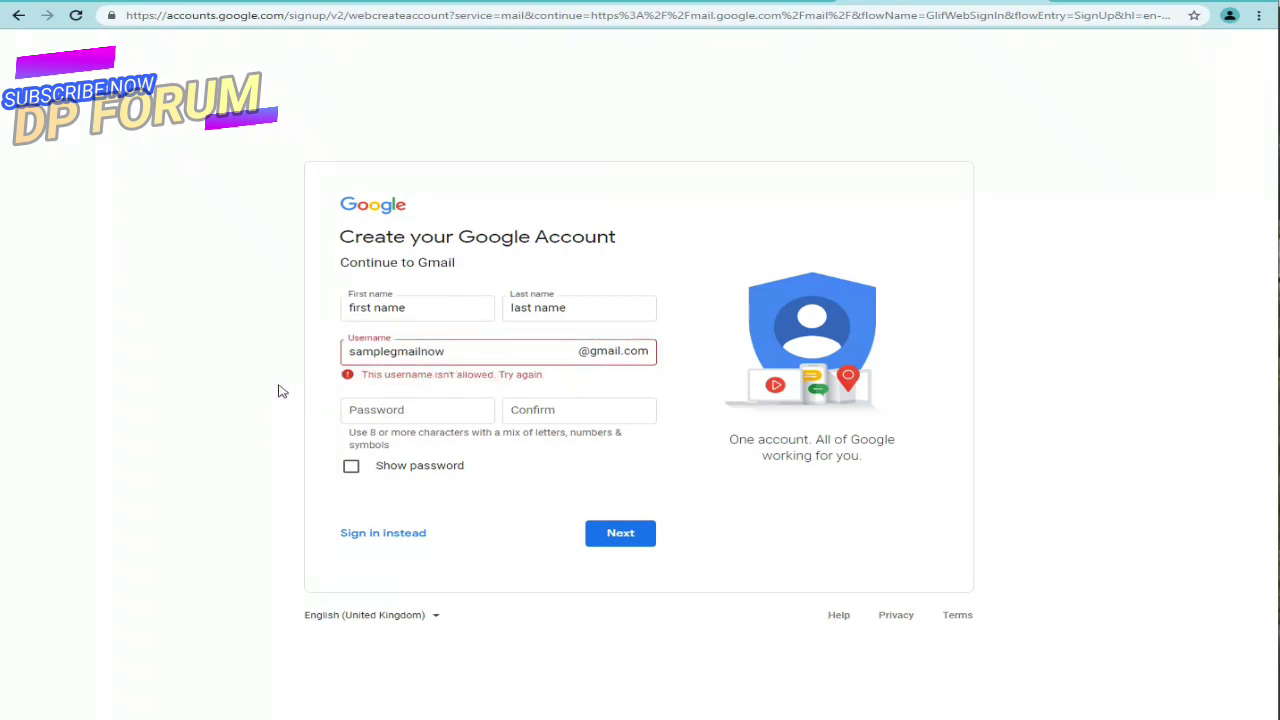
# Step: Replace the username with a new one, extend it until accepted, and copy it
pyautogui.click(430, 354)
pyautogui.doubleClick(384, 354)
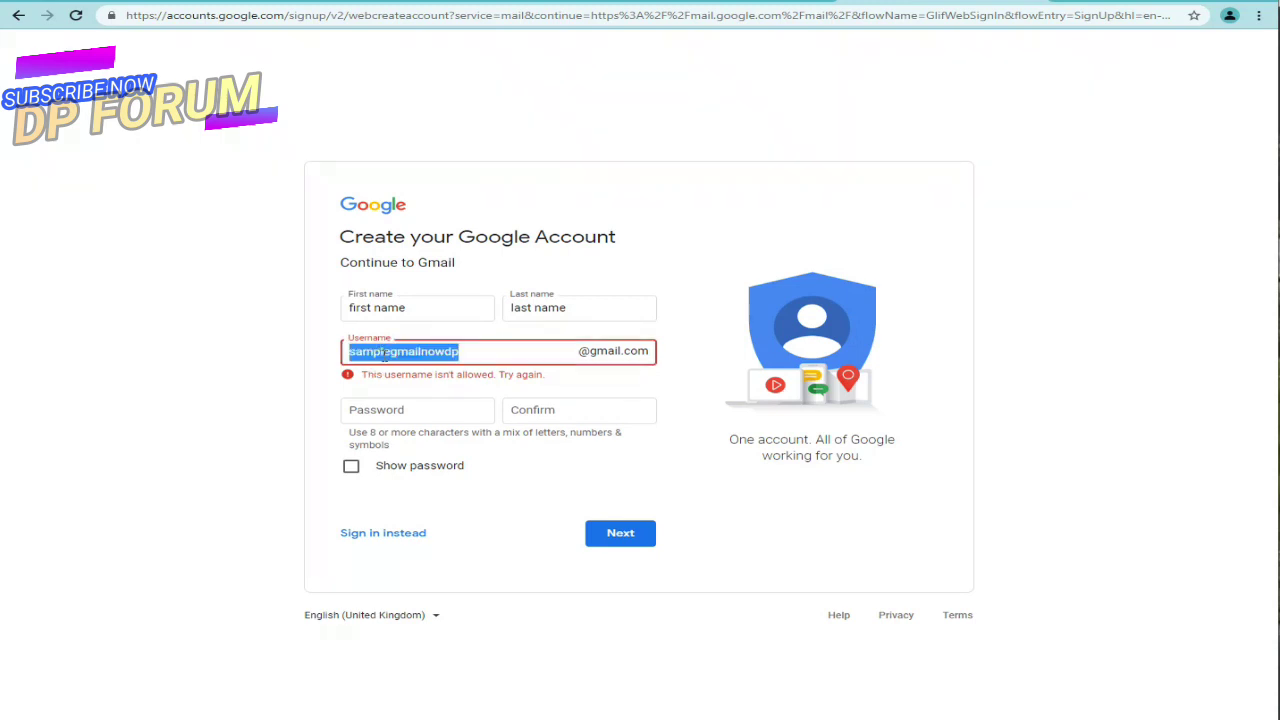
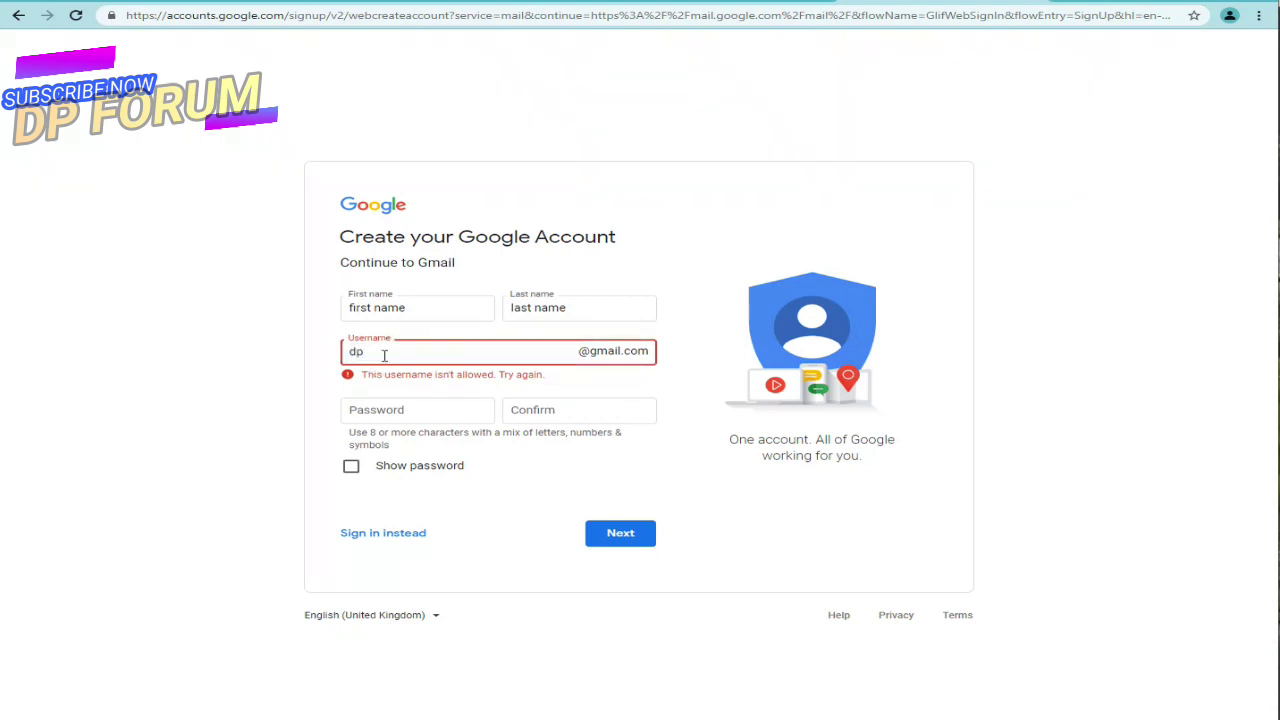
pyautogui.click(232, 375)
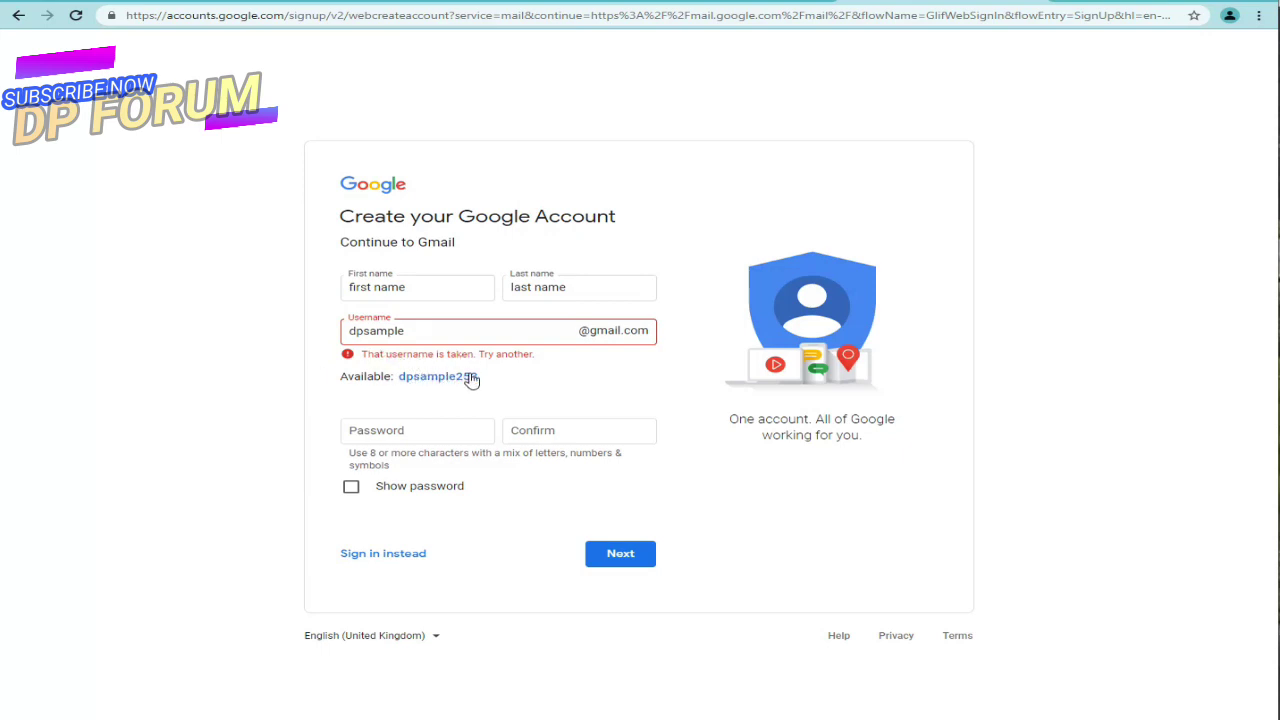
pyautogui.doubleClick(355, 378)
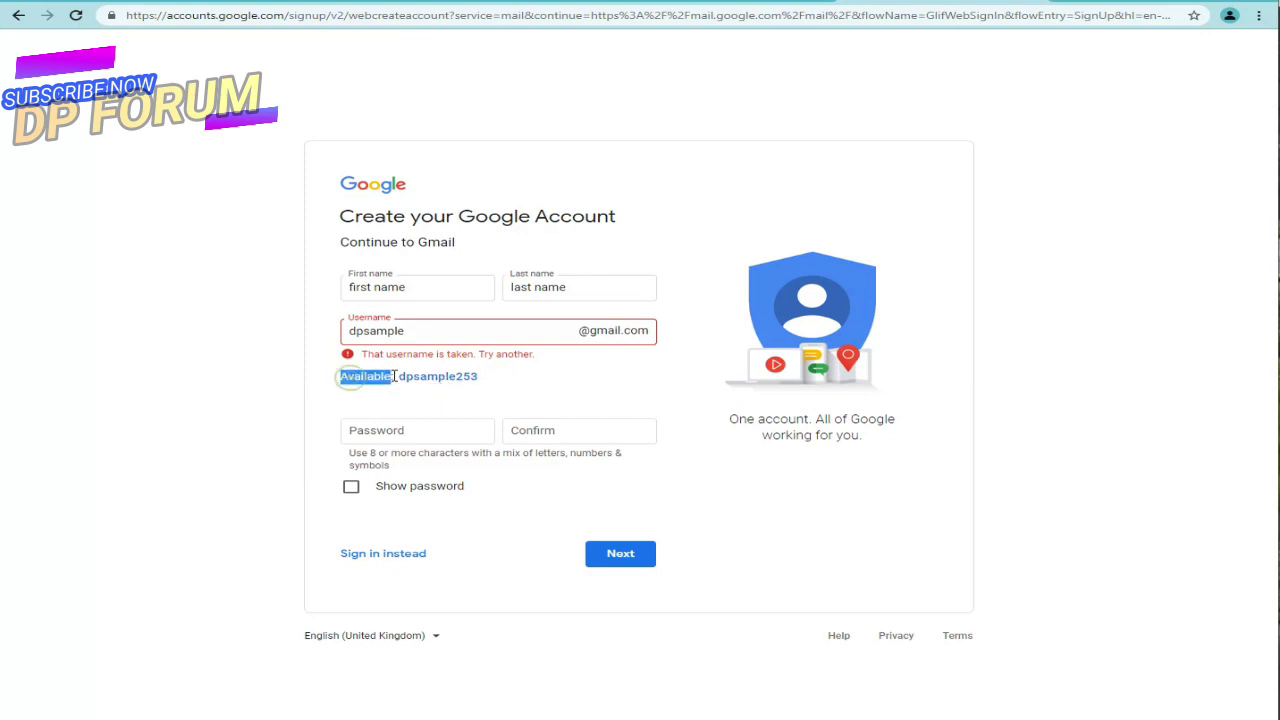
pyautogui.click(408, 331)
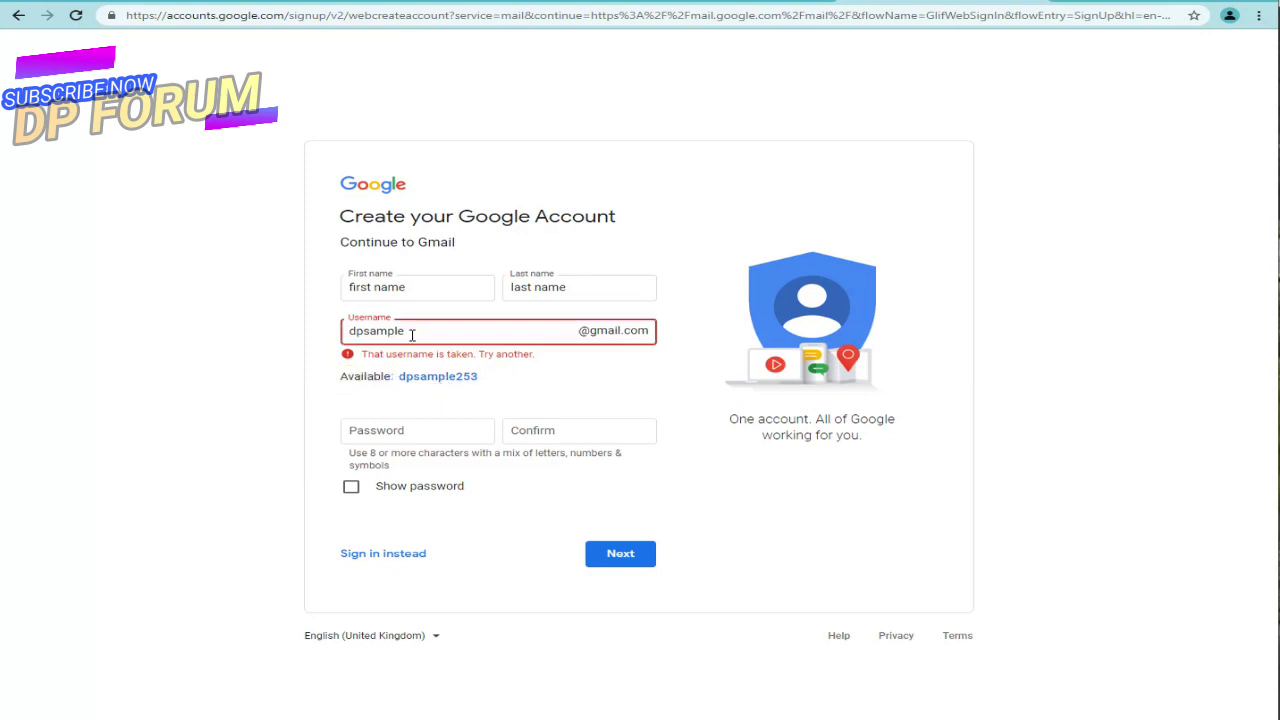
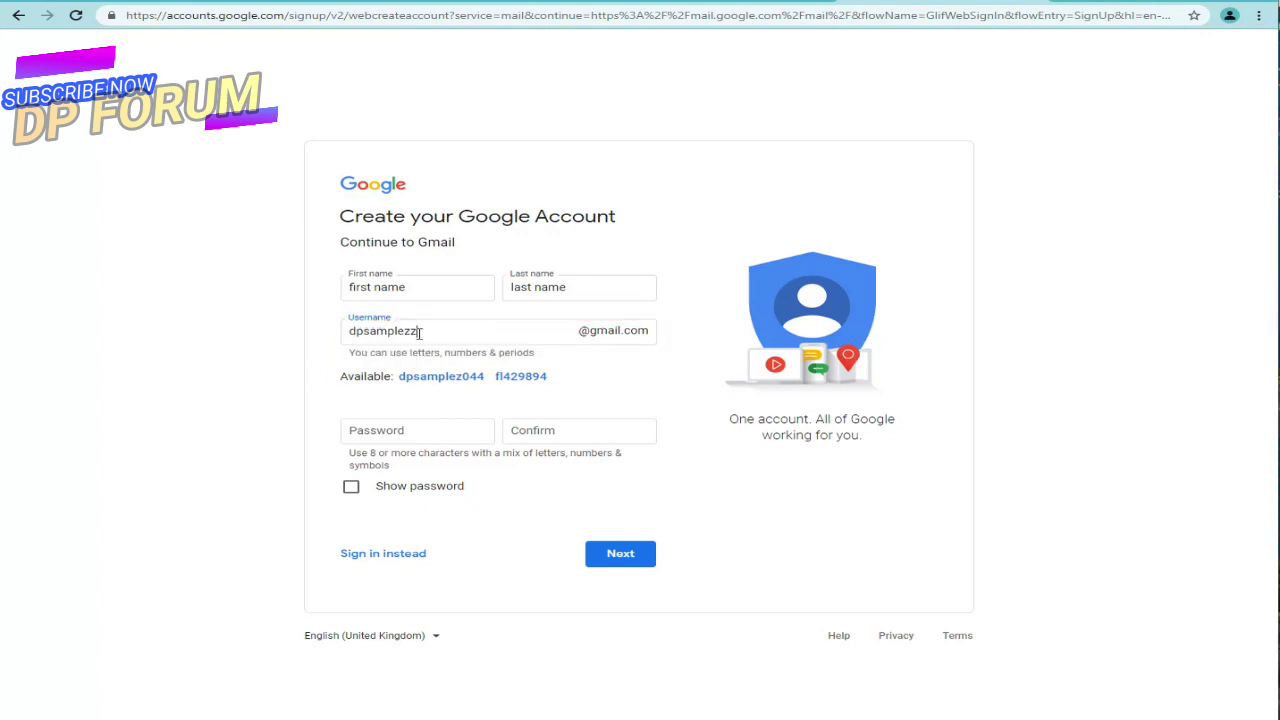
pyautogui.click(380, 330)
pyautogui.doubleClick(362, 331)
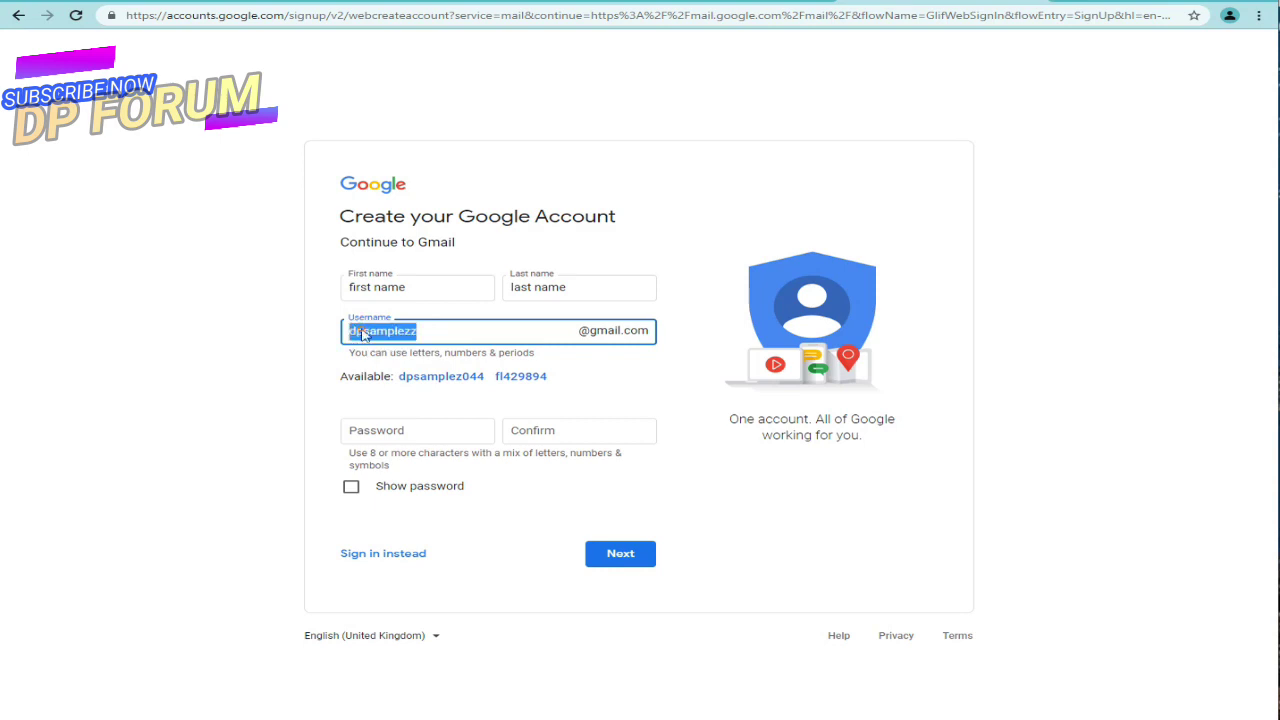
pyautogui.rightClick(362, 331)
pyautogui.click(408, 382)
# Step: Paste the chosen username into the note after 'you need', followed by 'this is my uniq'
pyautogui.hotkey('alt', 'Tab')
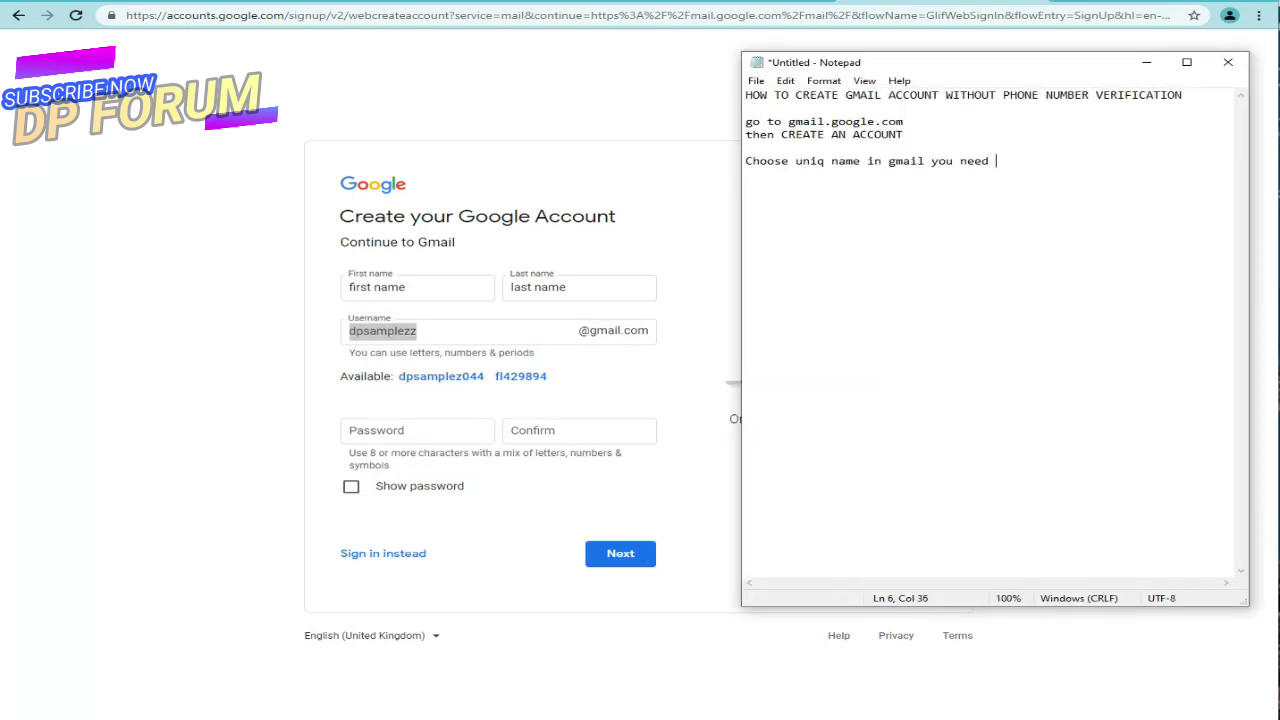
pyautogui.hotkey('ctrl', 'v')
pyautogui.write('this ')
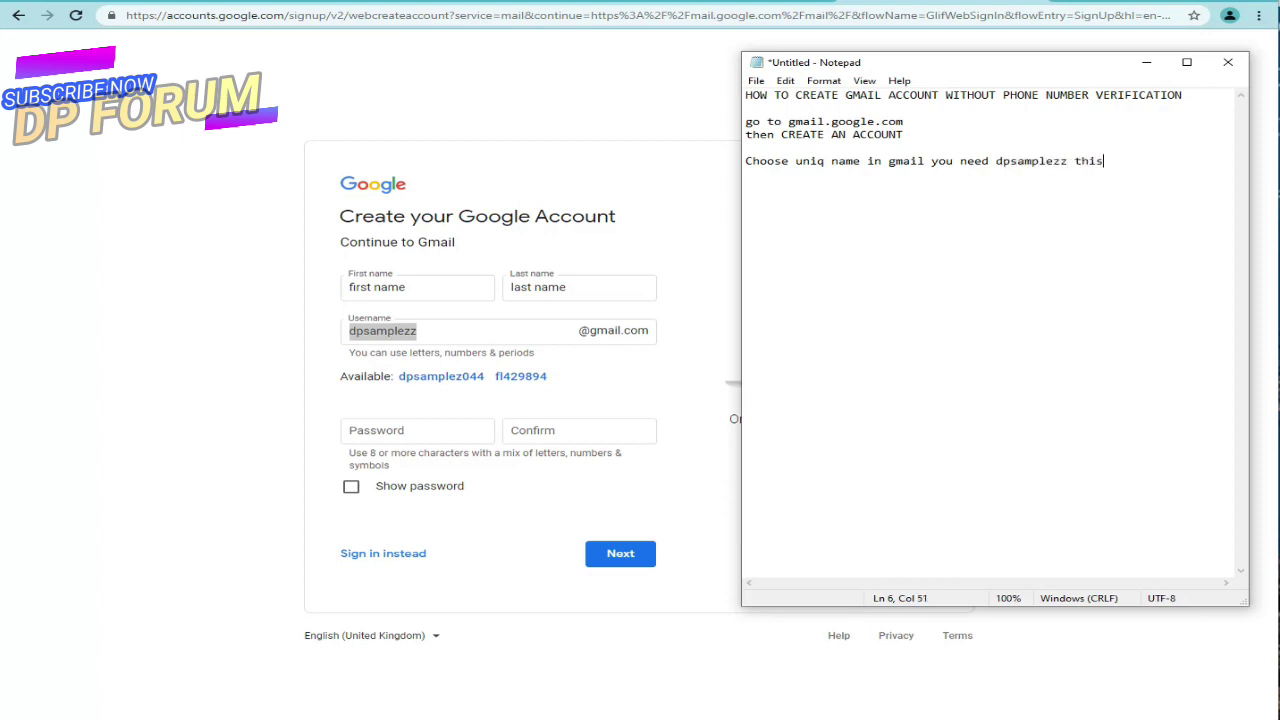
pyautogui.write('is my uniq....')
# Step: Enter a password, copy it into the confirmation field, hide it, and continue with Next
pyautogui.hotkey('alt', 'Tab')
pyautogui.click(421, 422)
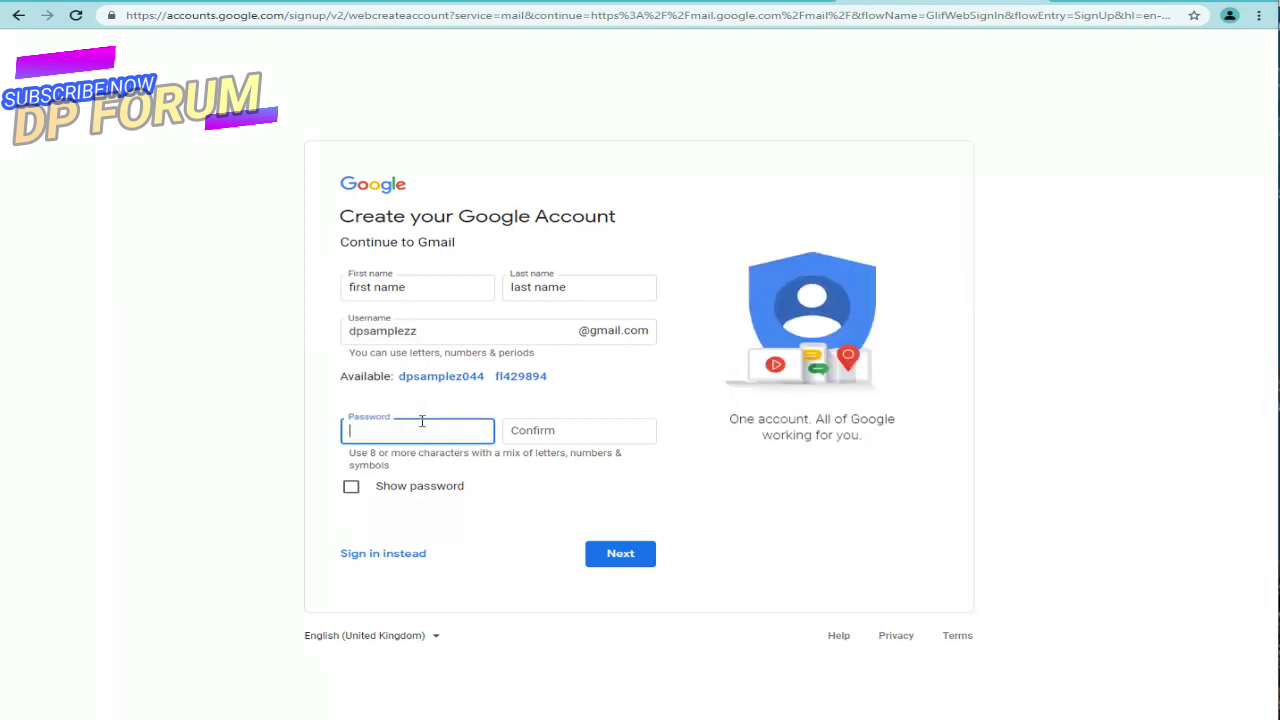
pyautogui.write('my')
pyautogui.click(402, 486)
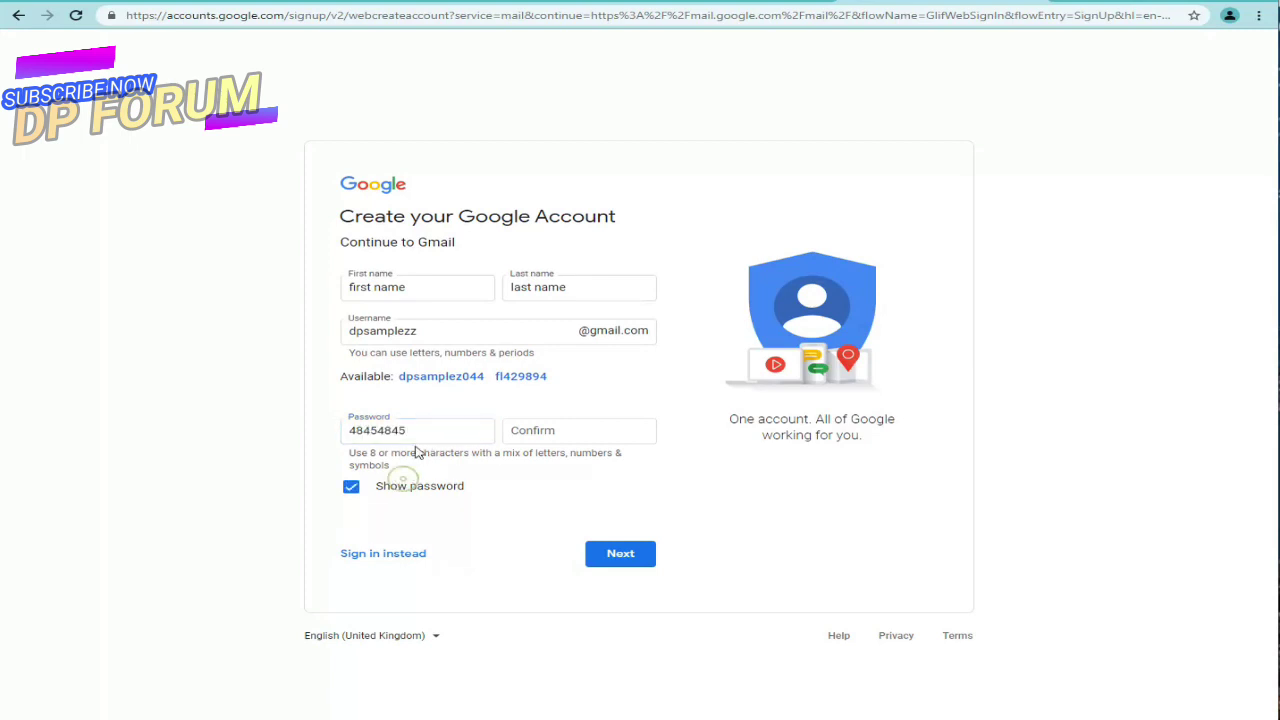
pyautogui.rightClick(404, 436)
pyautogui.click(466, 494)
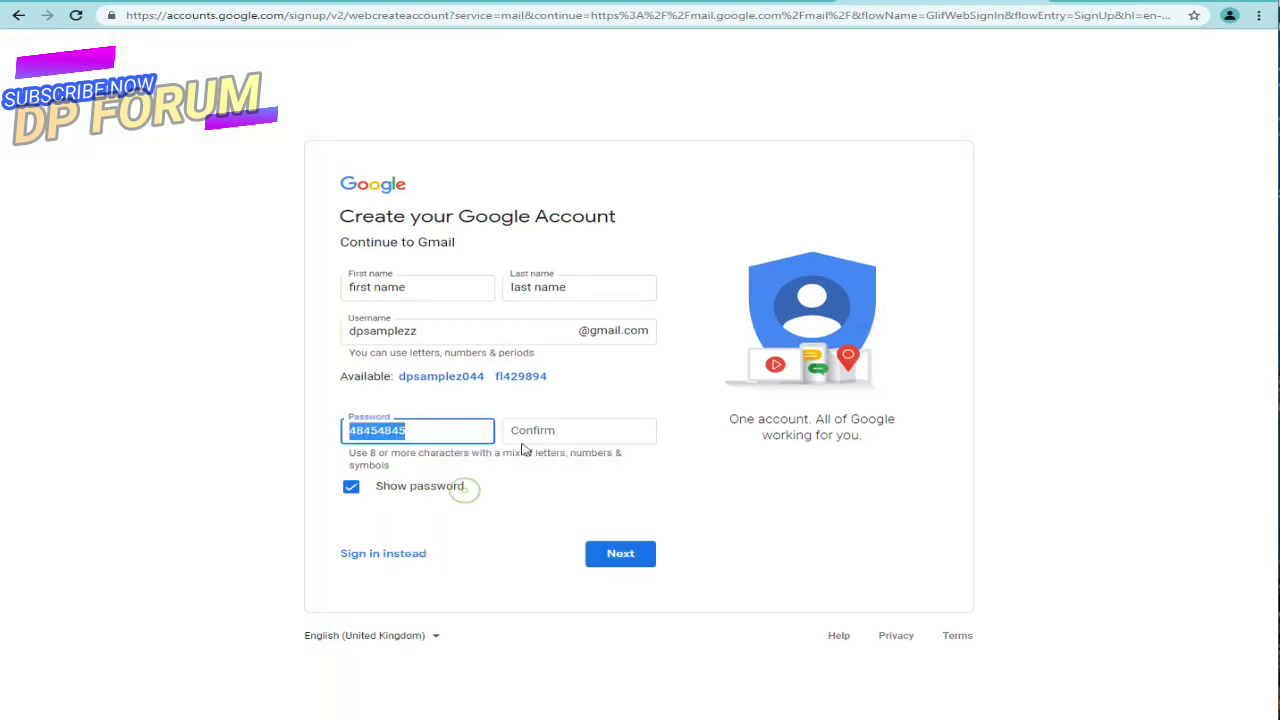
pyautogui.rightClick(528, 436)
pyautogui.click(572, 549)
pyautogui.click(422, 488)
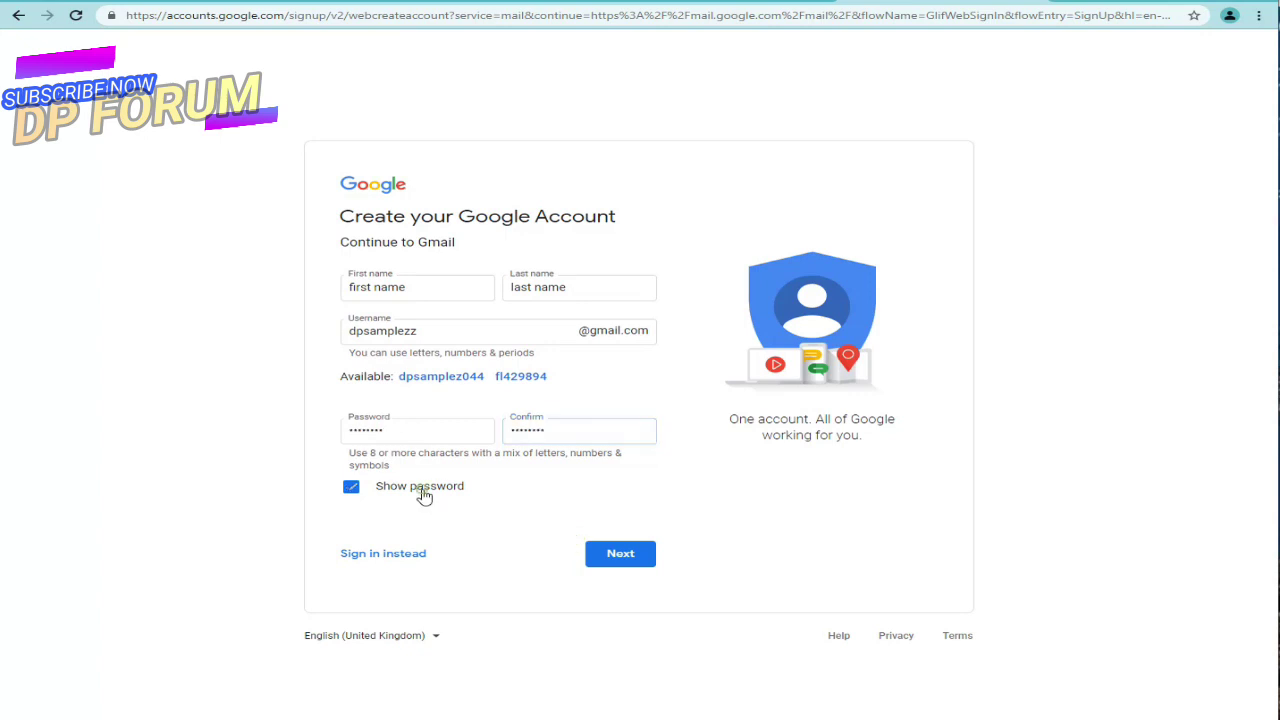
pyautogui.click(423, 436)
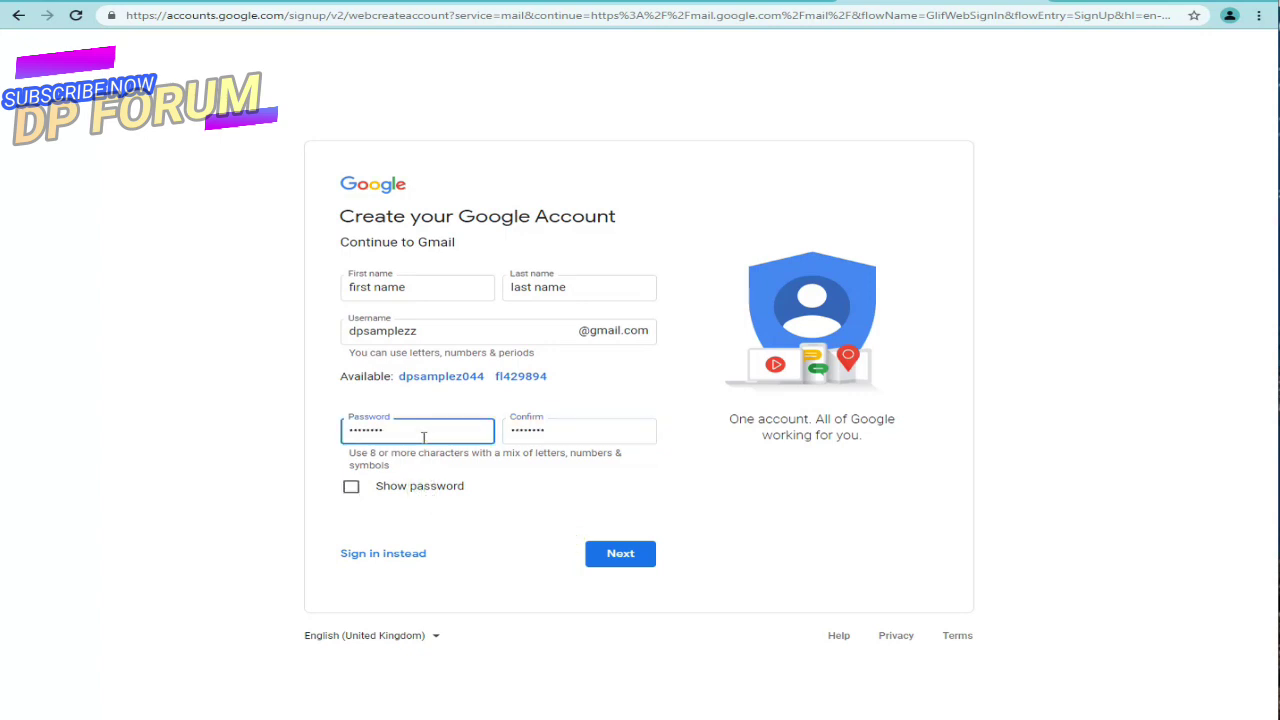
pyautogui.click(546, 432)
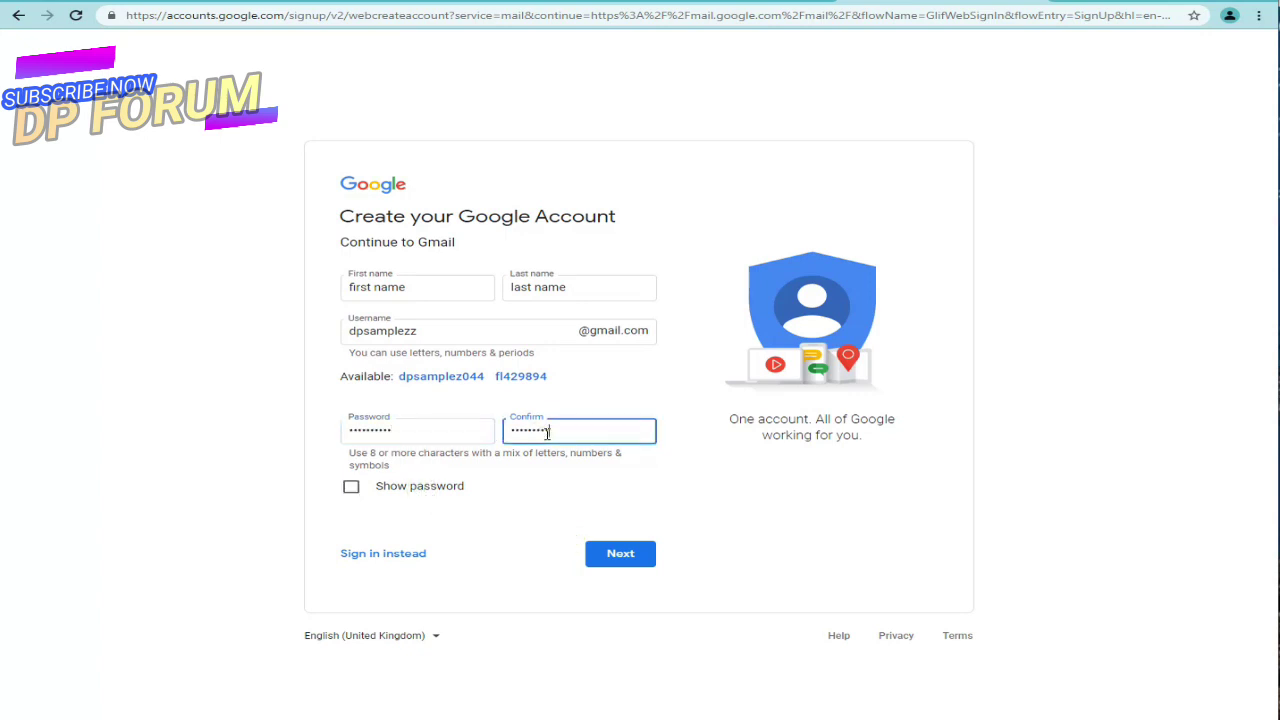
pyautogui.click(595, 561)
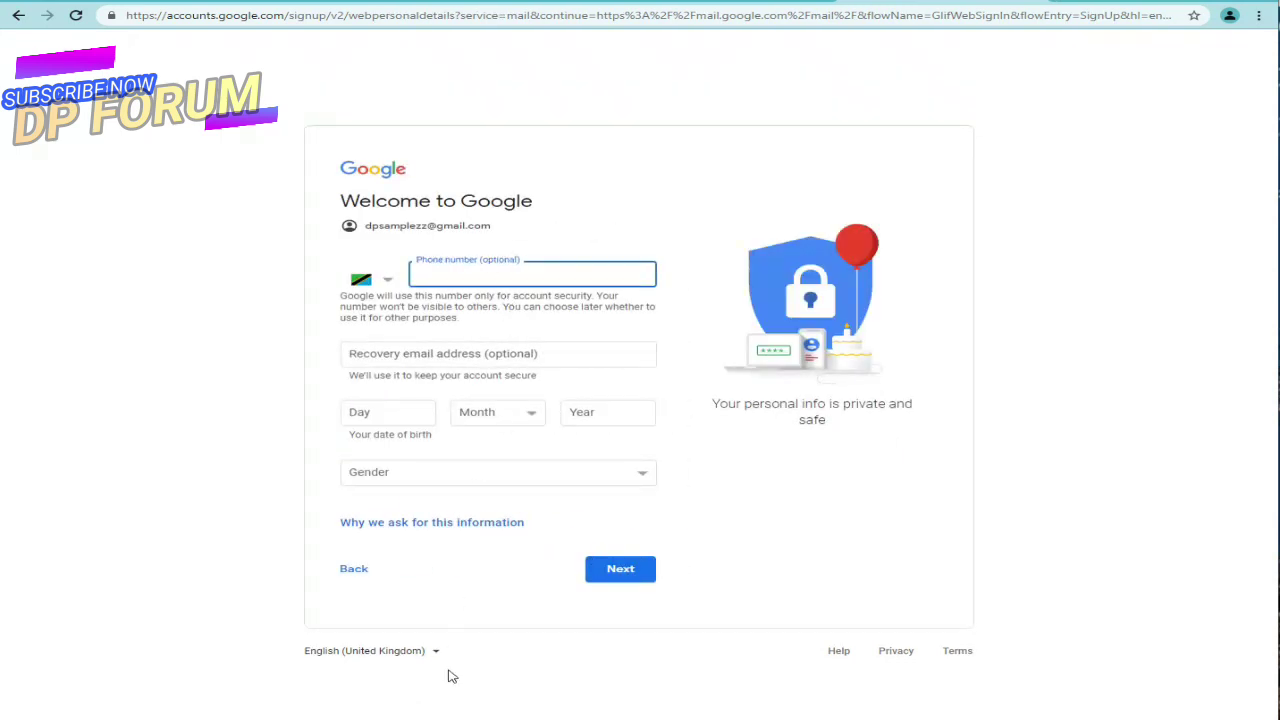
# Step: Add the note 'Phone number is Optional not must' on its own line in Notepad
pyautogui.hotkey('alt', 'Tab')
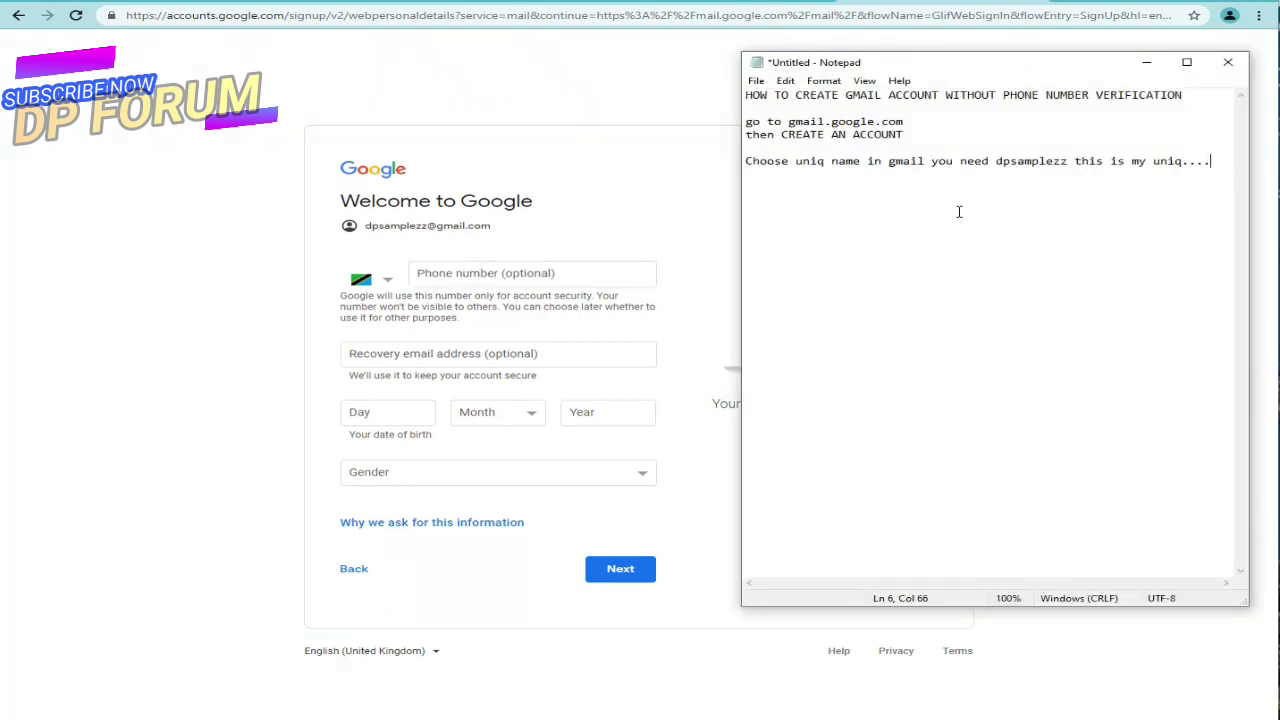
pyautogui.press('Return')
pyautogui.write('Phone number is Optional')
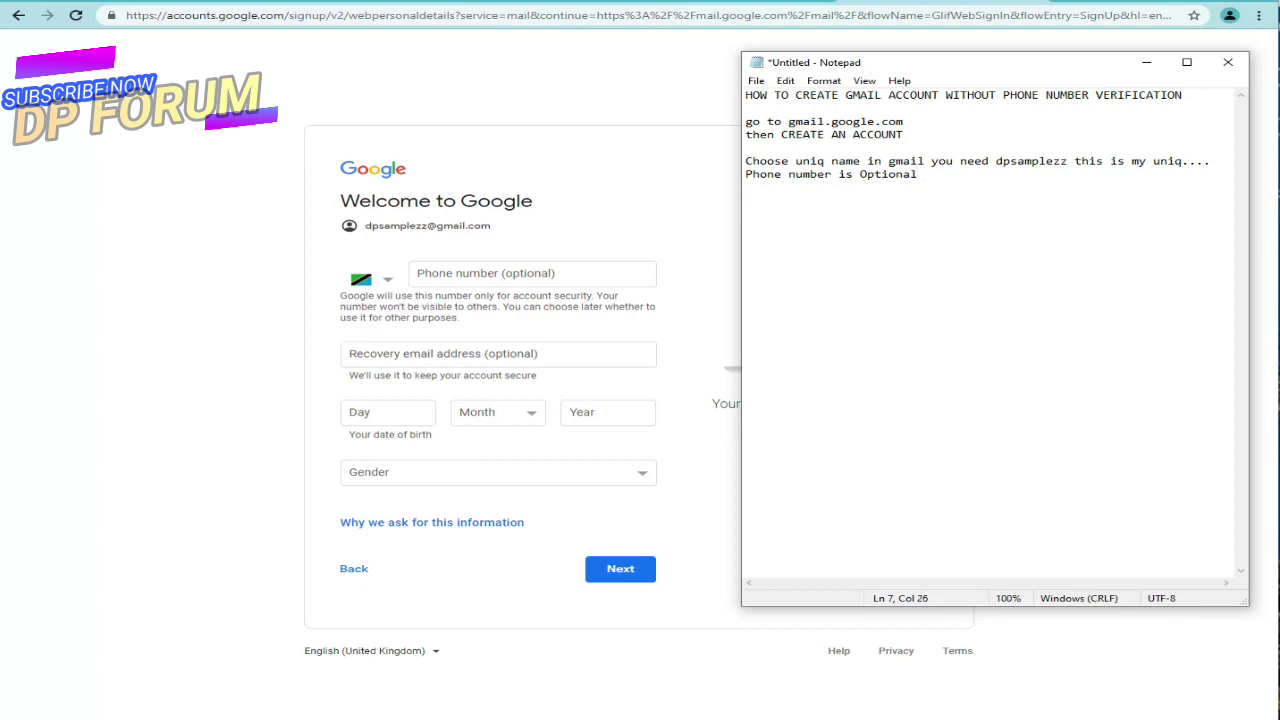
pyautogui.write(' not must')
pyautogui.press('Return')
# Step: Fill in recovery-email text, birth date 25 December 2000, and gender Male
pyautogui.click(463, 349)
pyautogui.write('i')
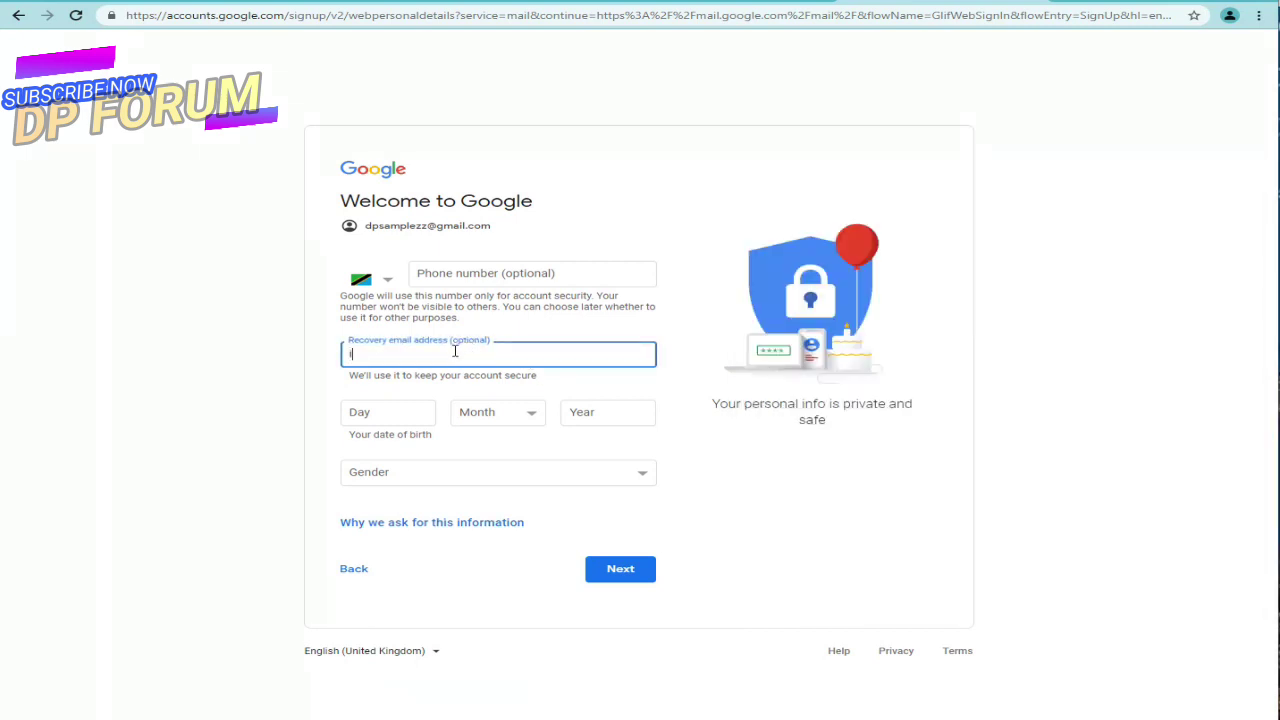
pyautogui.write('f you ha')
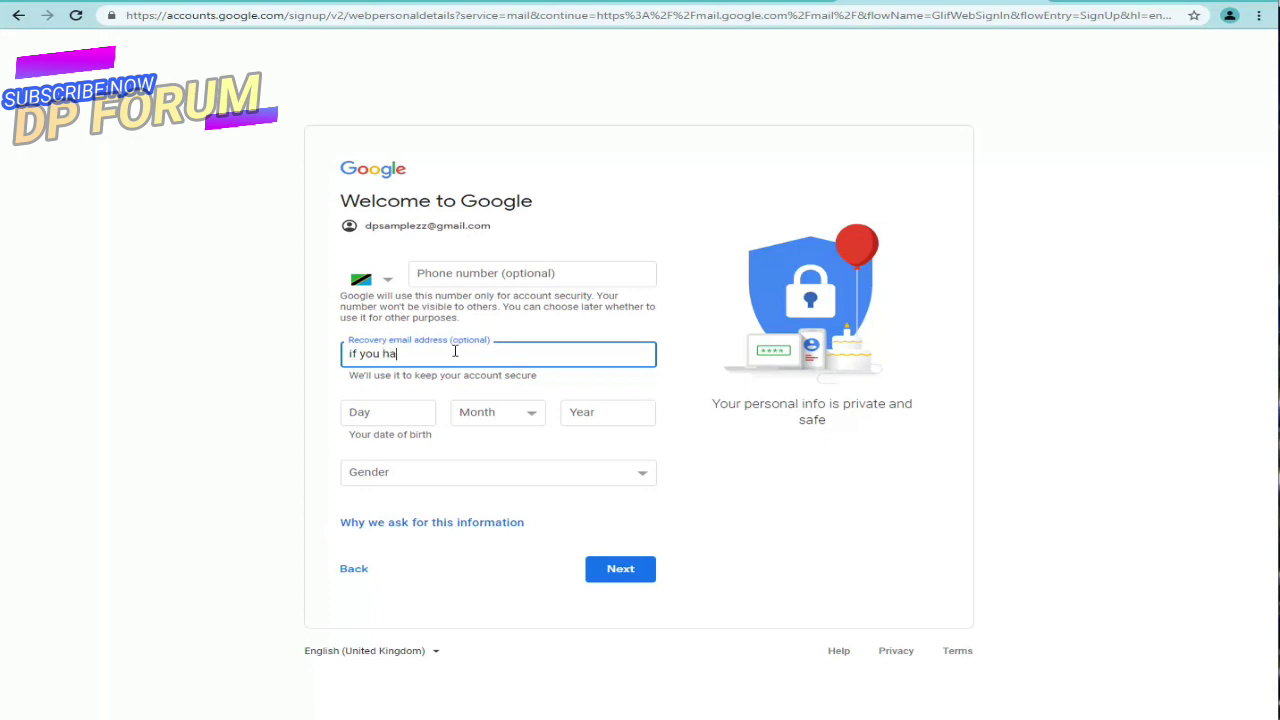
pyautogui.write('ve recovery email you can use here')
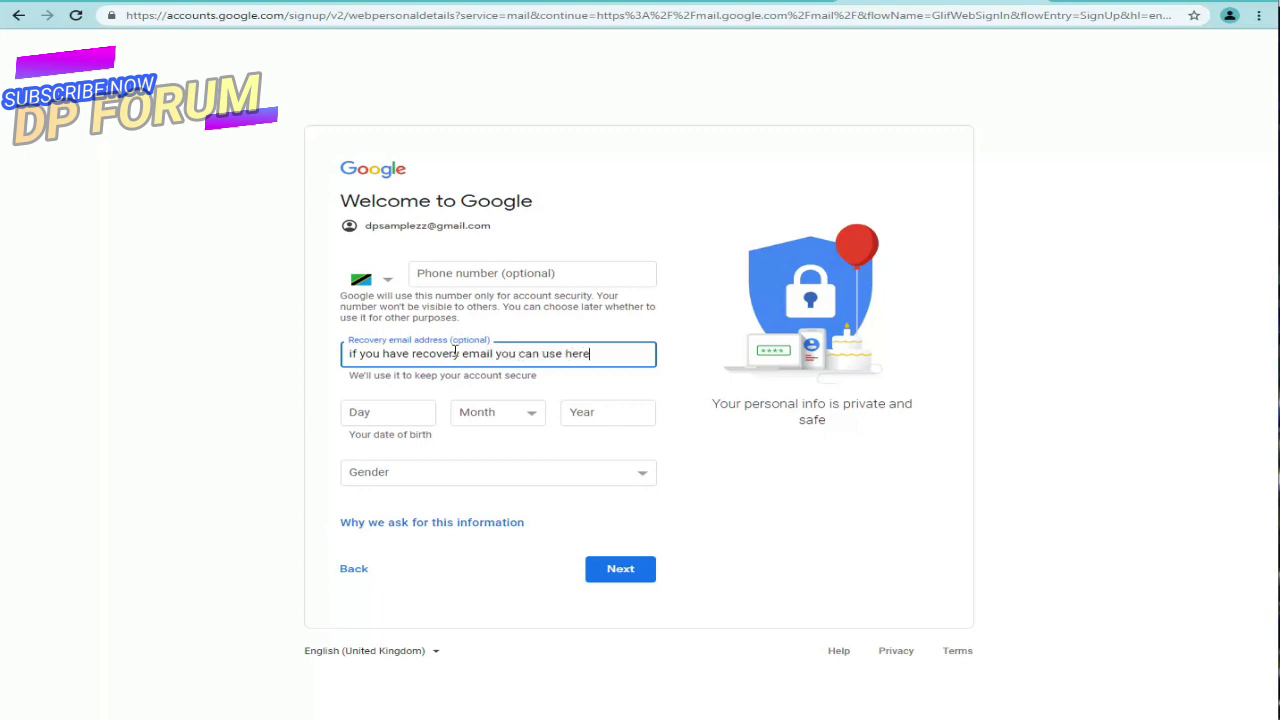
pyautogui.click(419, 407)
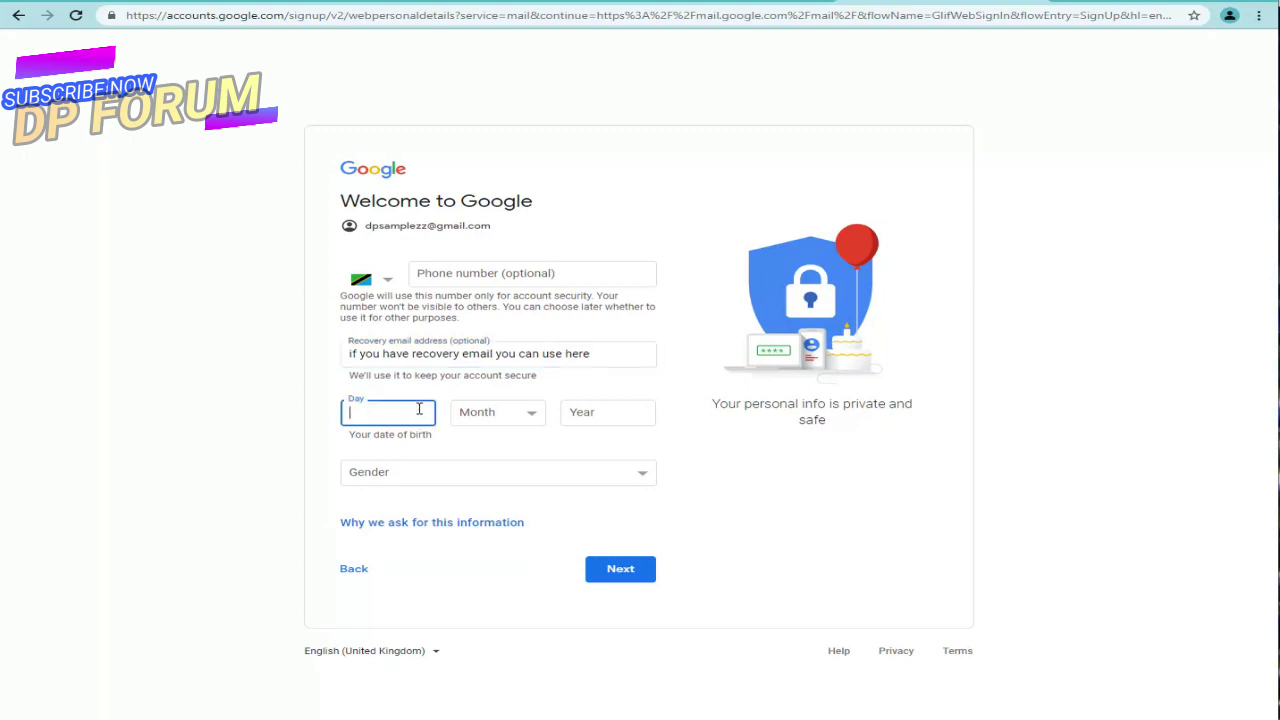
pyautogui.write('25')
pyautogui.click(517, 418)
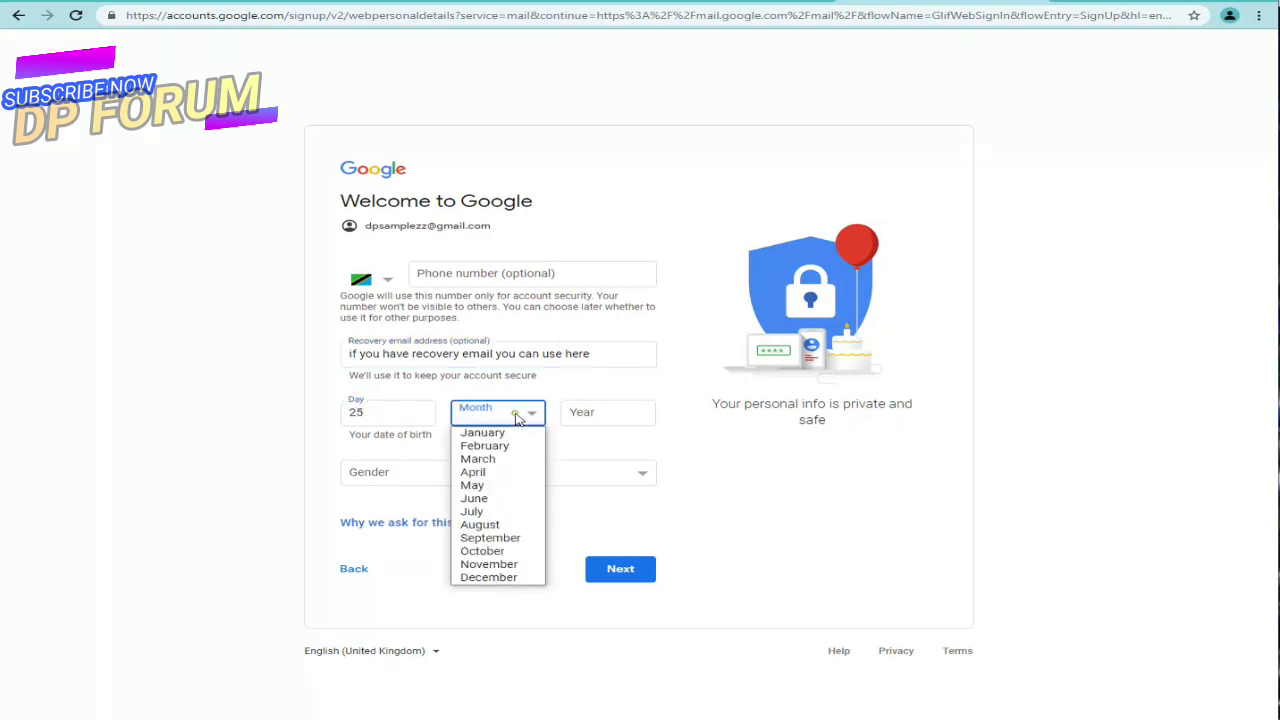
pyautogui.click(492, 578)
pyautogui.click(575, 422)
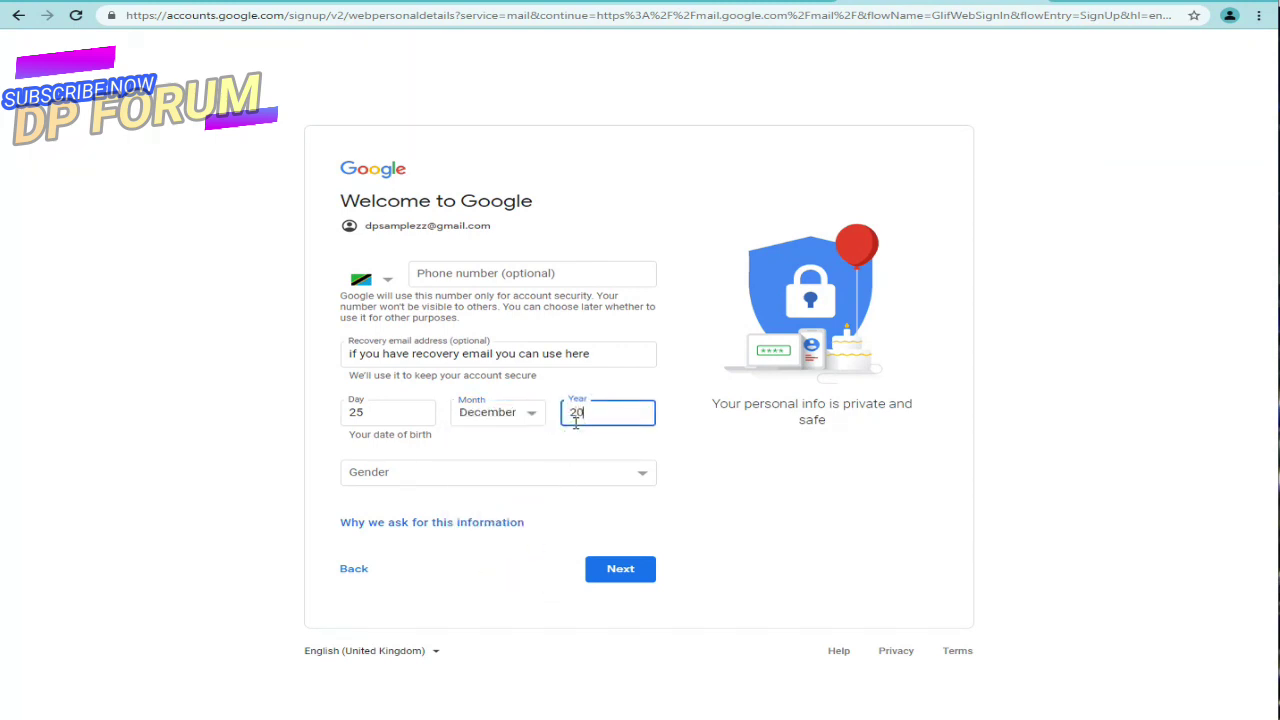
pyautogui.click(149, 434)
pyautogui.click(350, 478)
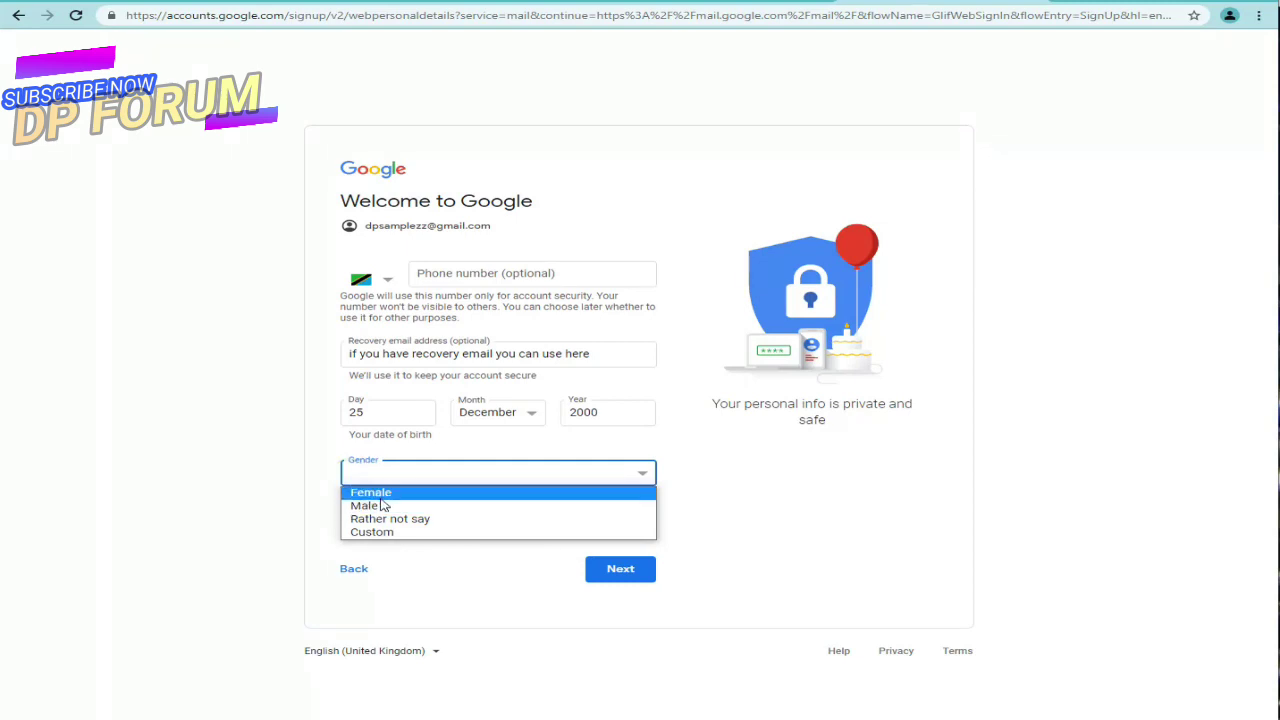
pyautogui.click(384, 505)
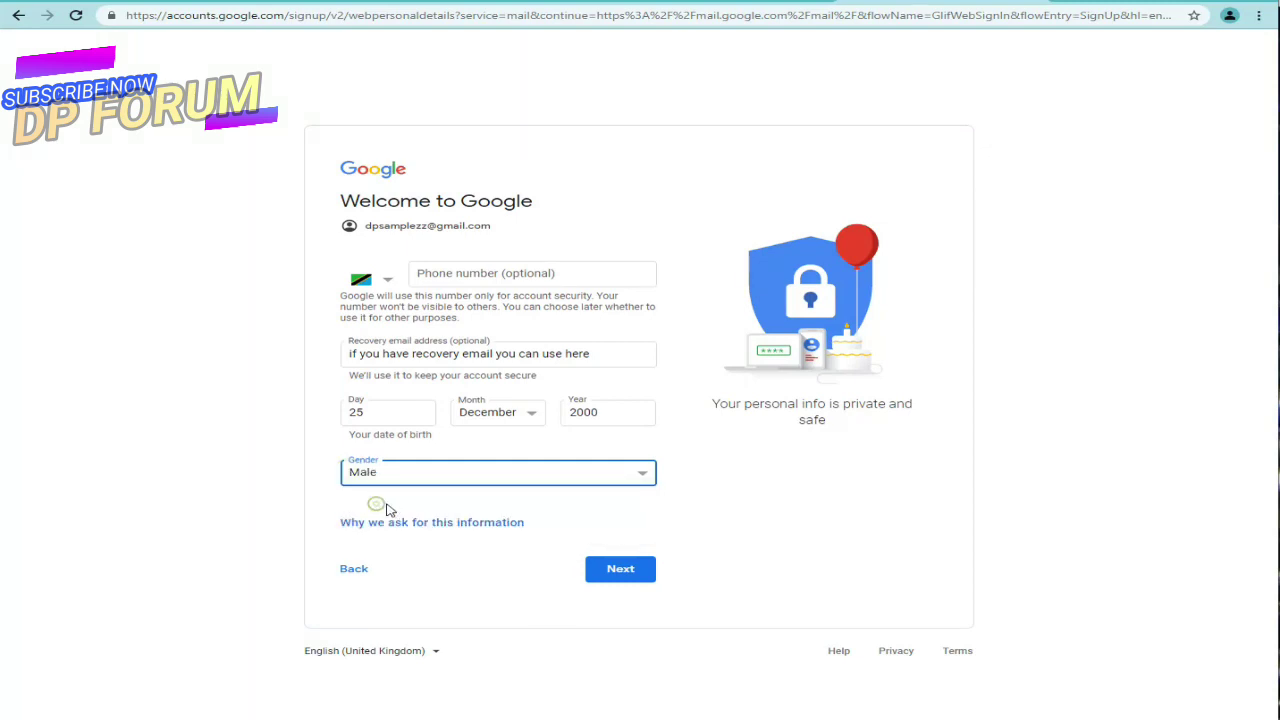
# Step: Clear the invalid recovery email flagged on submit and submit the details again
pyautogui.click(614, 572)
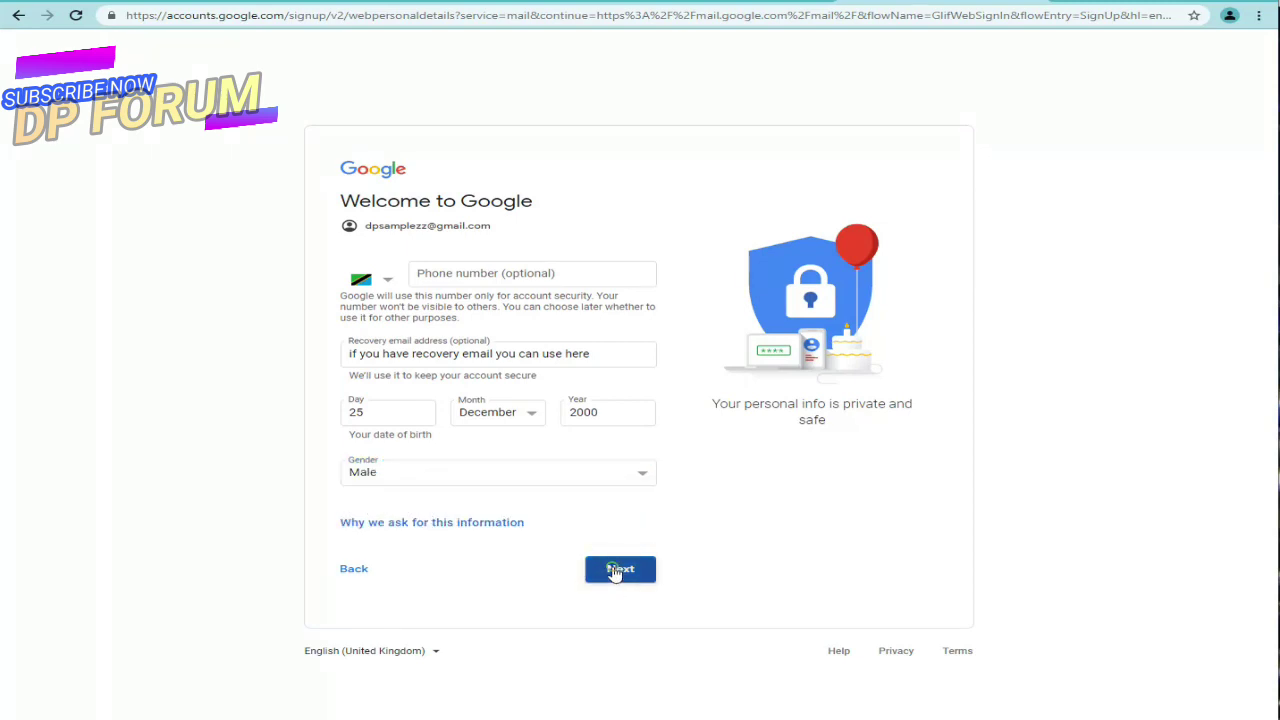
pyautogui.tripleClick(528, 355)
pyautogui.press('BackSpace')
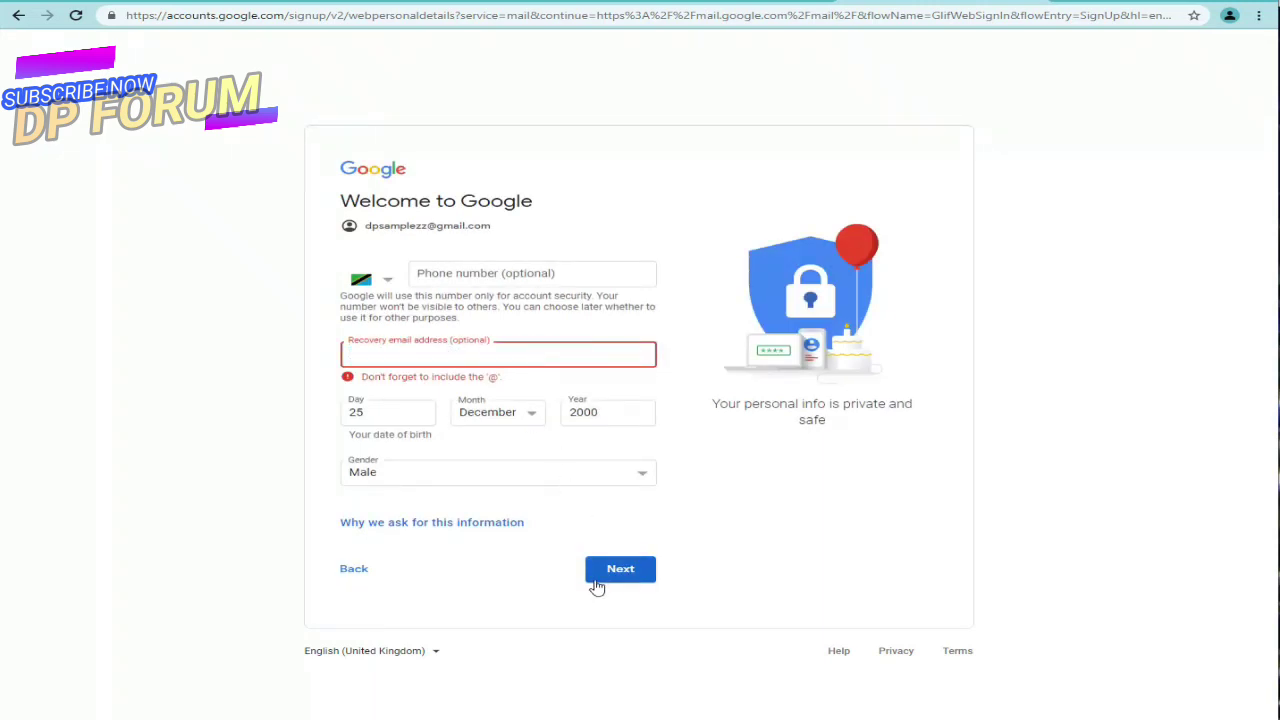
pyautogui.click(614, 571)
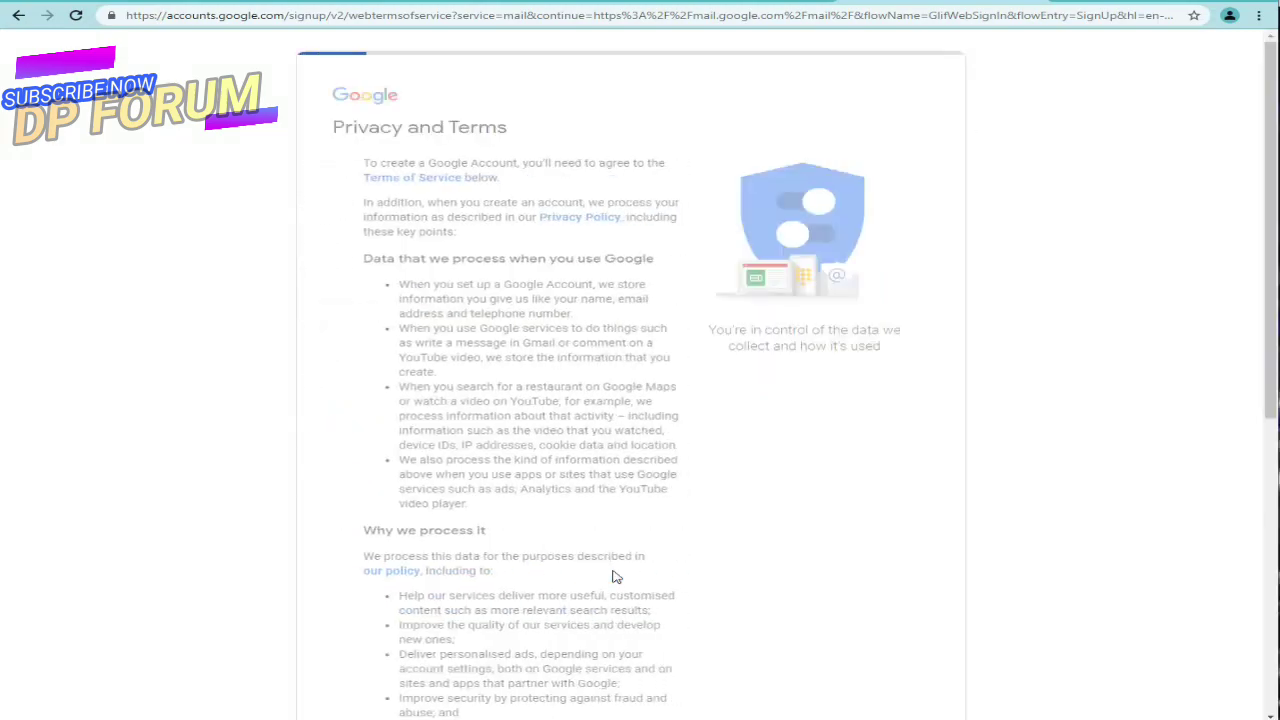
# Step: Expand the extra personalisation options and copy the 'Privacy and Terms' heading for the notes
pyautogui.scroll(-5, 616, 577)
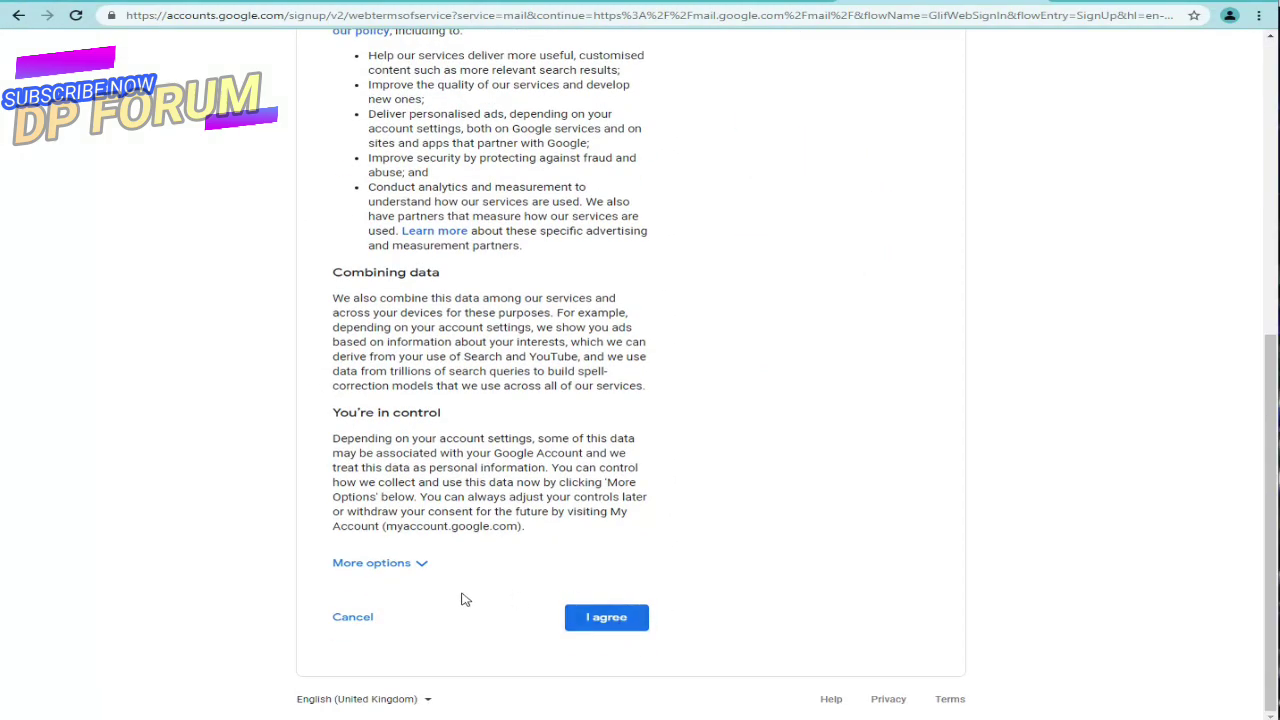
pyautogui.click(420, 565)
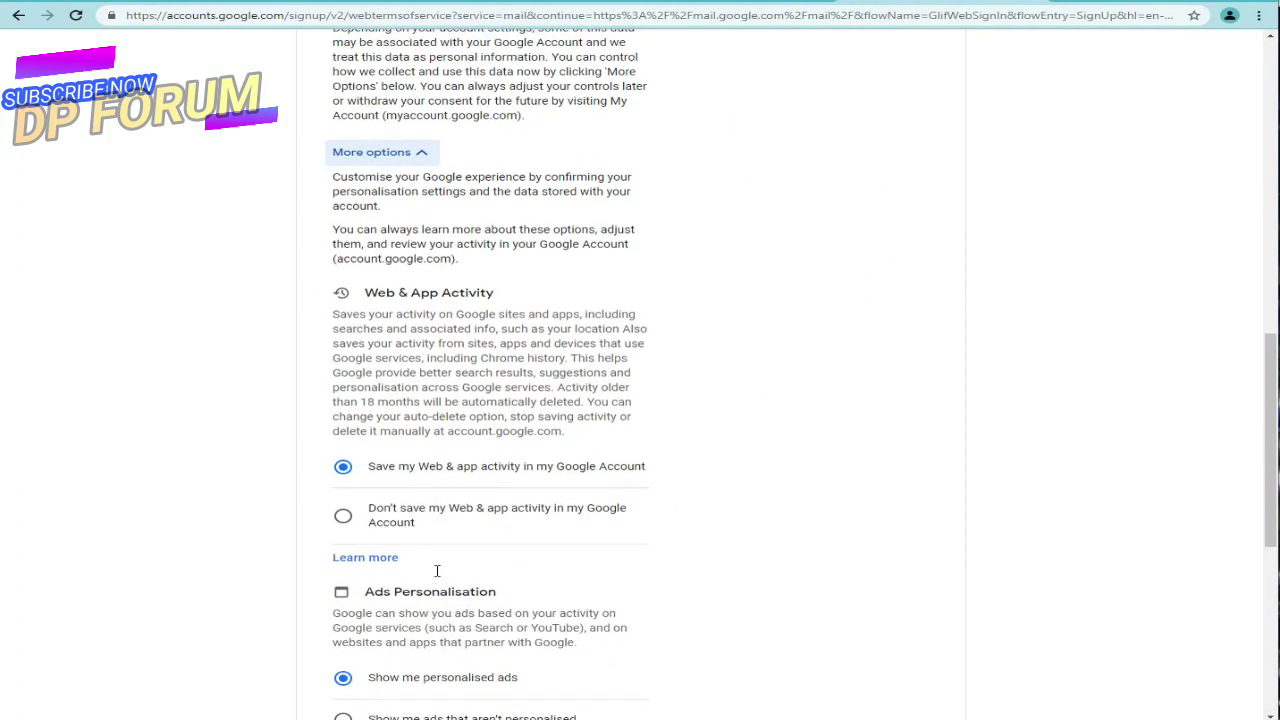
pyautogui.scroll(10, 434, 571)
pyautogui.tripleClick(430, 127)
pyautogui.hotkey('ctrl', 'c')
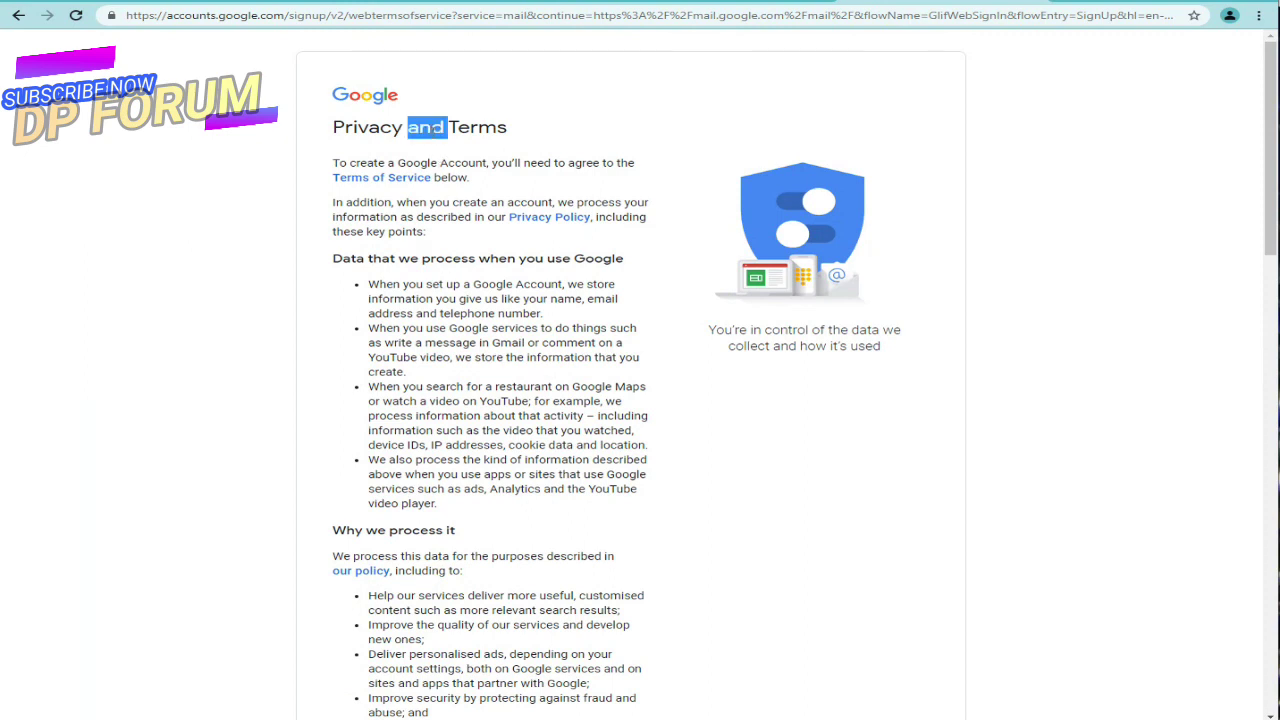
pyautogui.hotkey('alt', 'Tab')
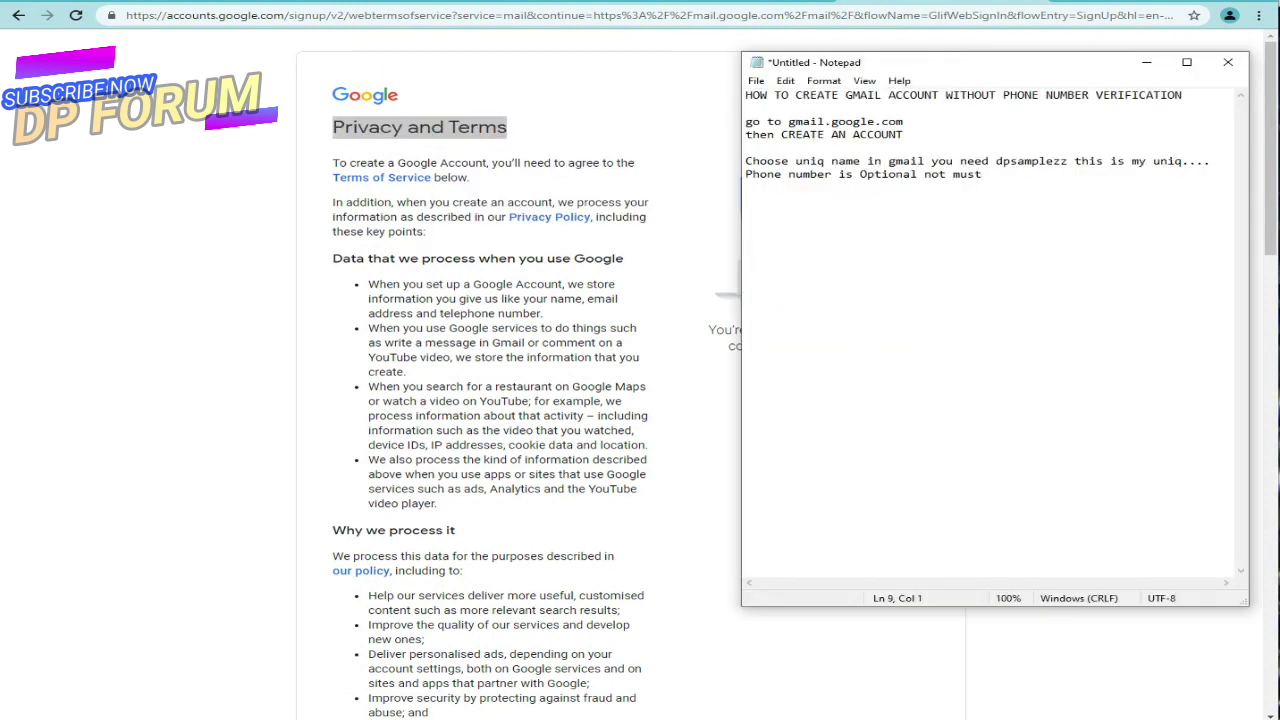
# Step: Write the note 'after all process Accept Privacy and Terms of google' in Notepad
pyautogui.write('after all process Accept')
pyautogui.hotkey('ctrl', 'v')
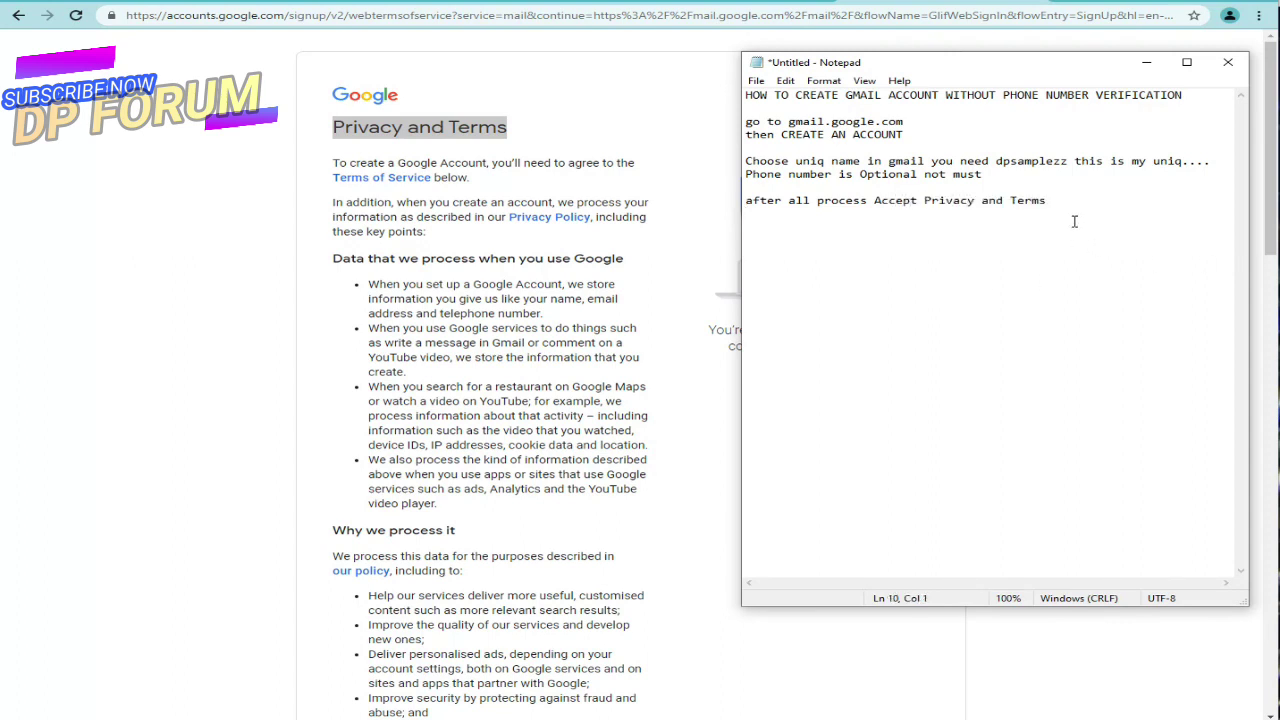
pyautogui.press('BackSpace')
pyautogui.write('of google')
pyautogui.scroll(-15, 490, 520)
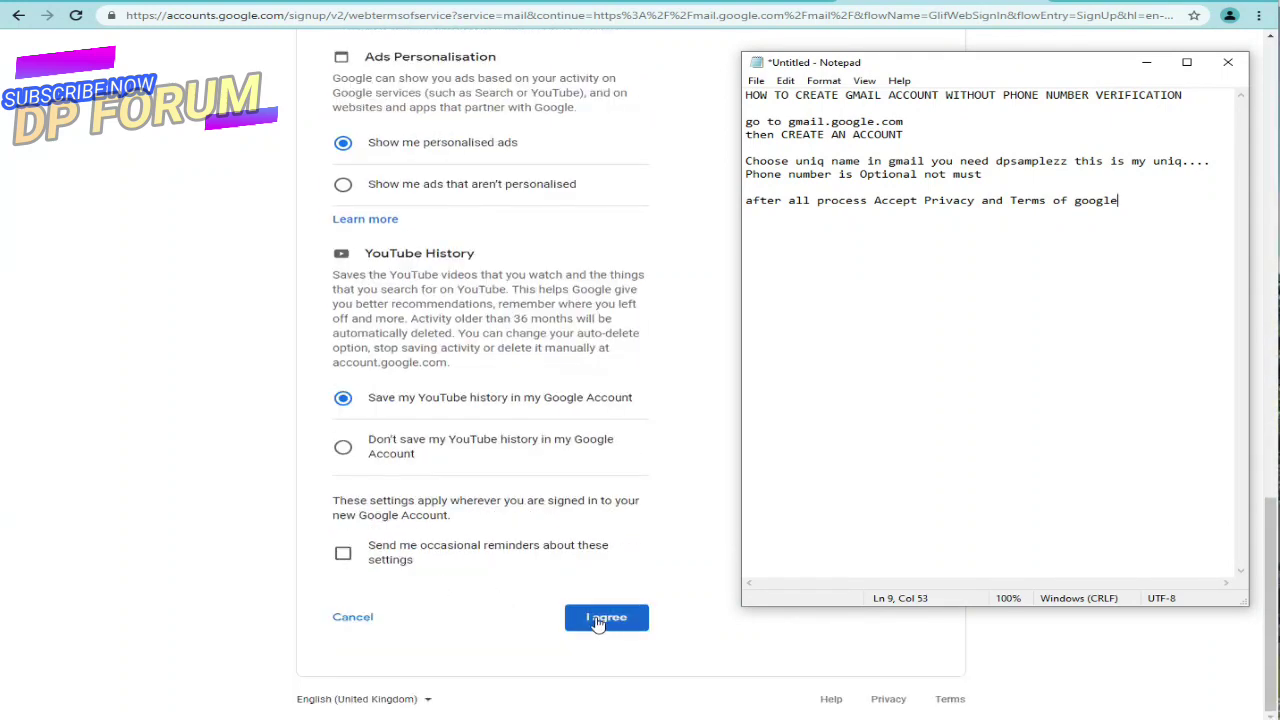
# Step: Agree to Google's Privacy and Terms and close the 'Google Meet, now in Gmail' popup
pyautogui.click(598, 622)
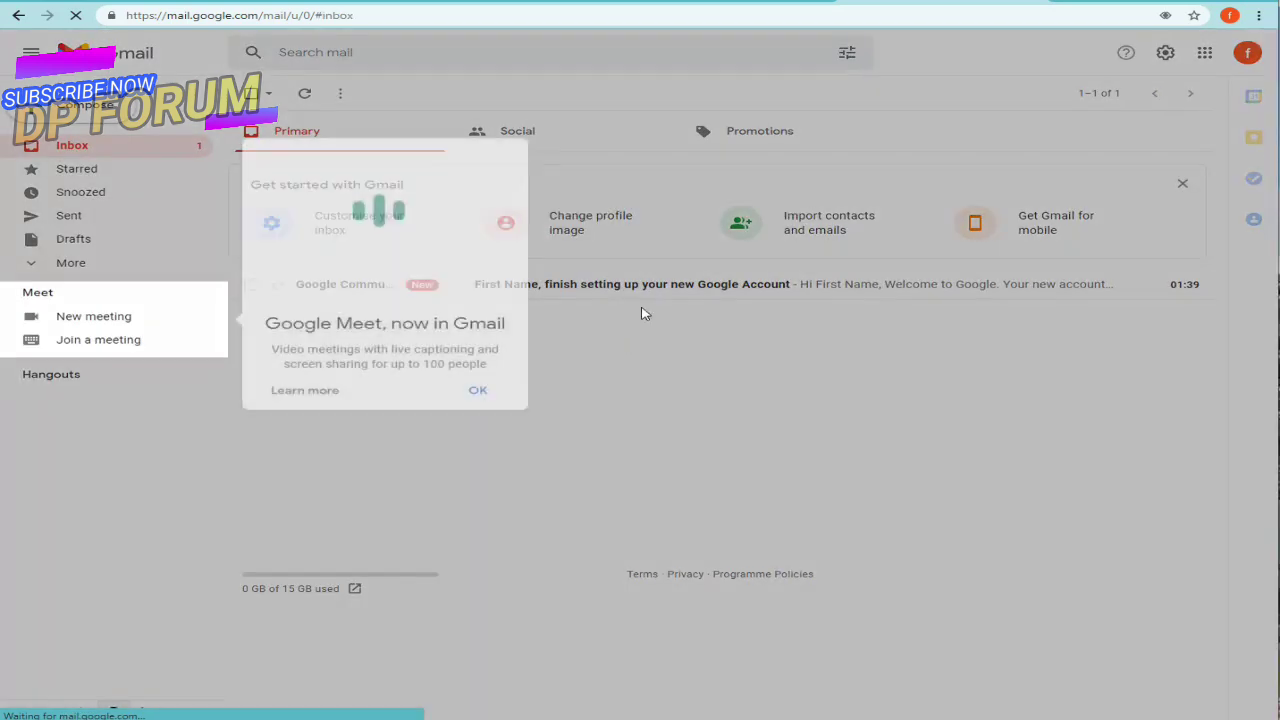
pyautogui.tripleClick(367, 323)
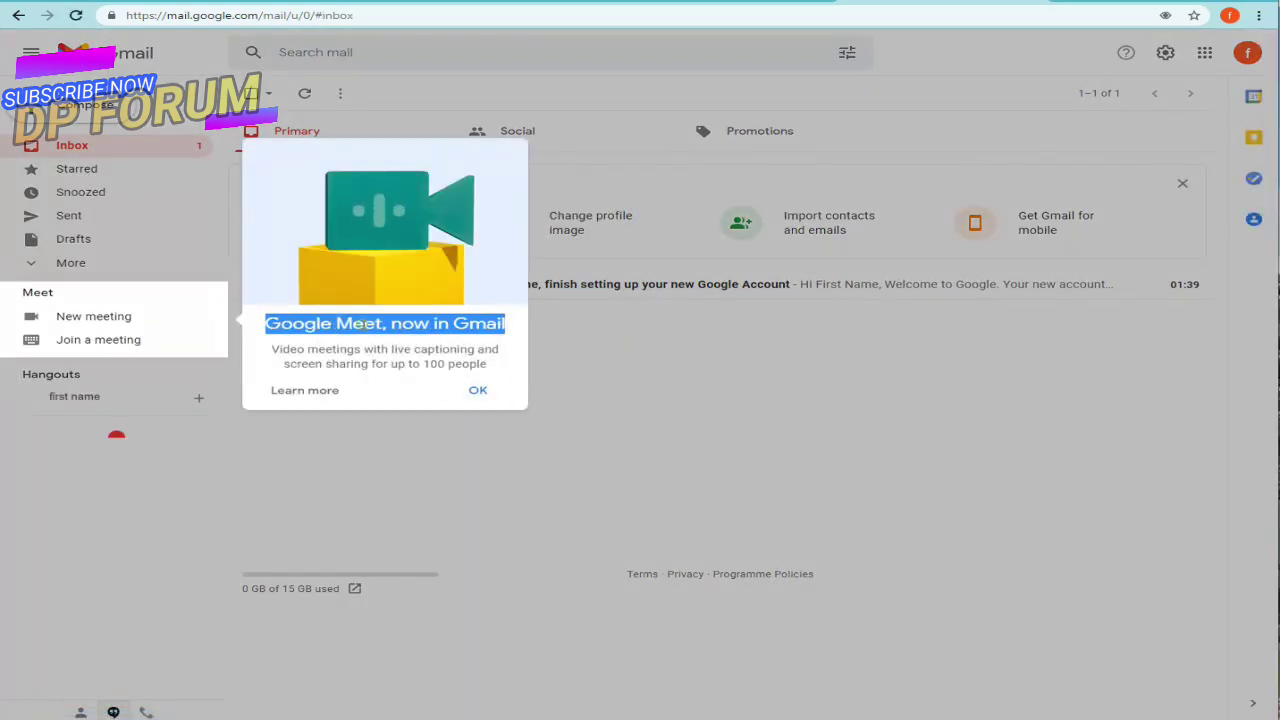
pyautogui.click(475, 390)
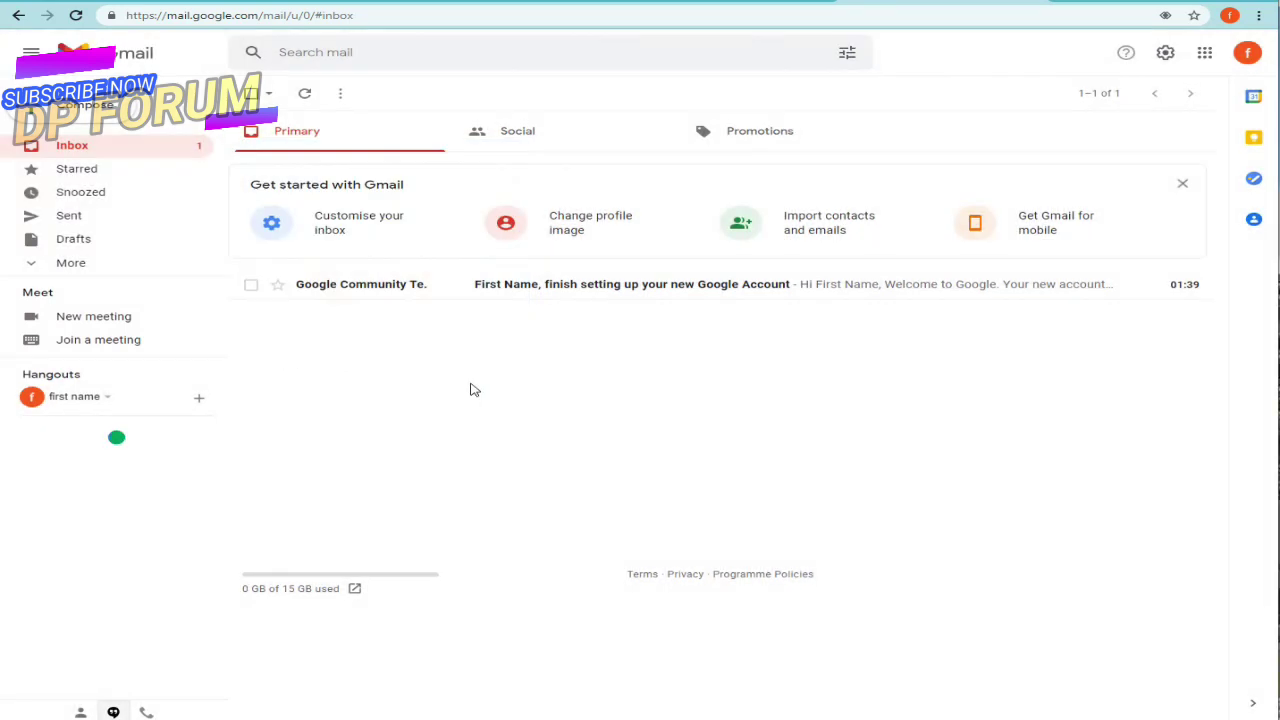
pyautogui.click(452, 716)
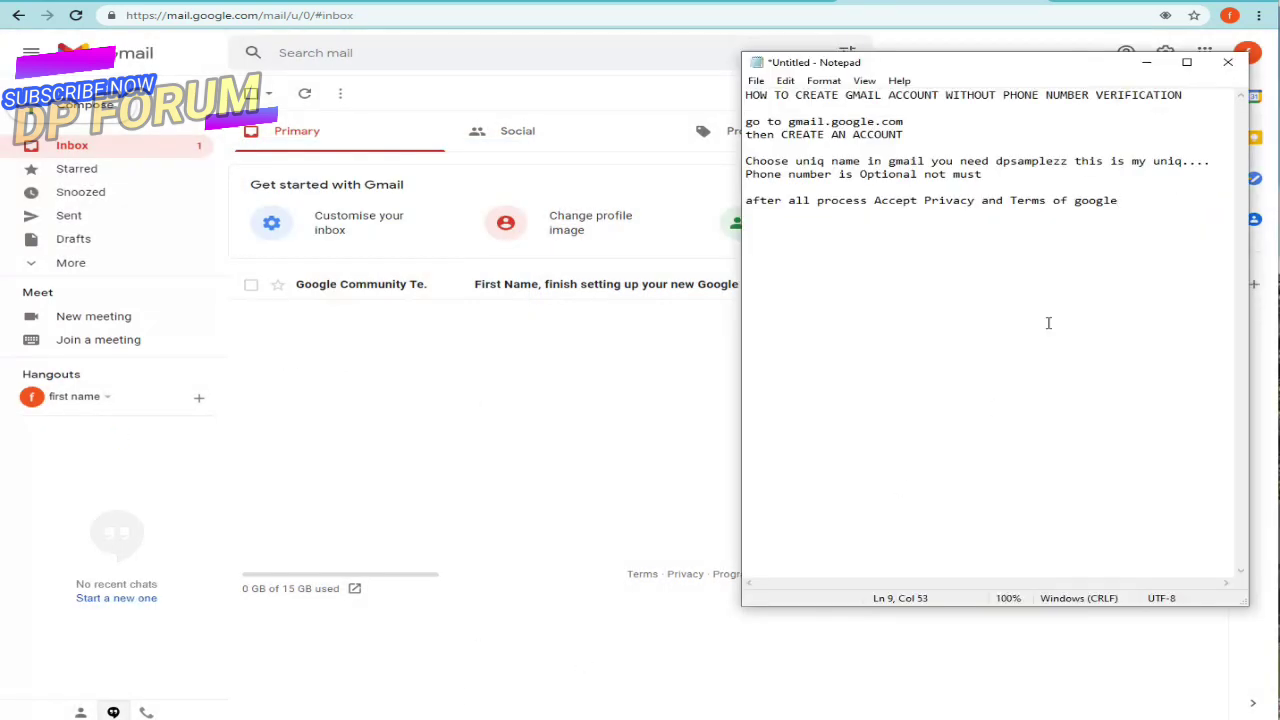
# Step: Add the closing line 'Finally We made it...............' after a blank line
pyautogui.press('Return')
pyautogui.press('Return')
pyautogui.write('Finally We made ')
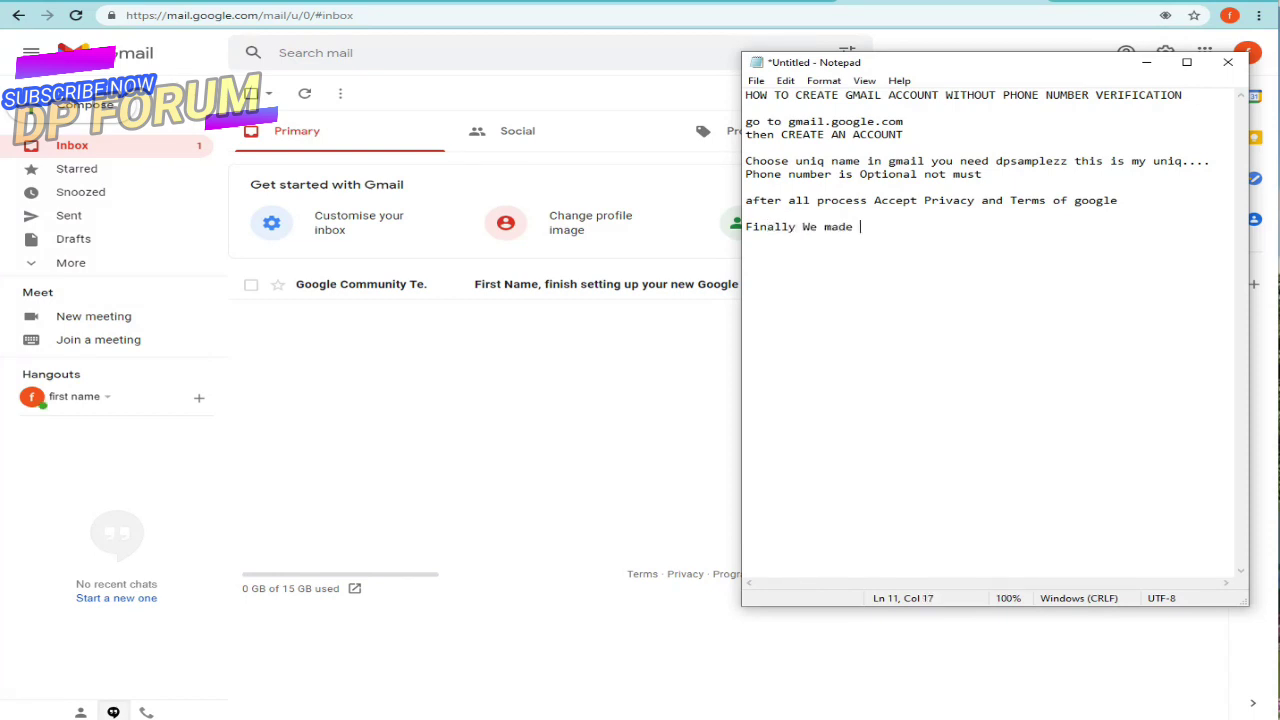
pyautogui.write('it...............')
pyautogui.press('Return')
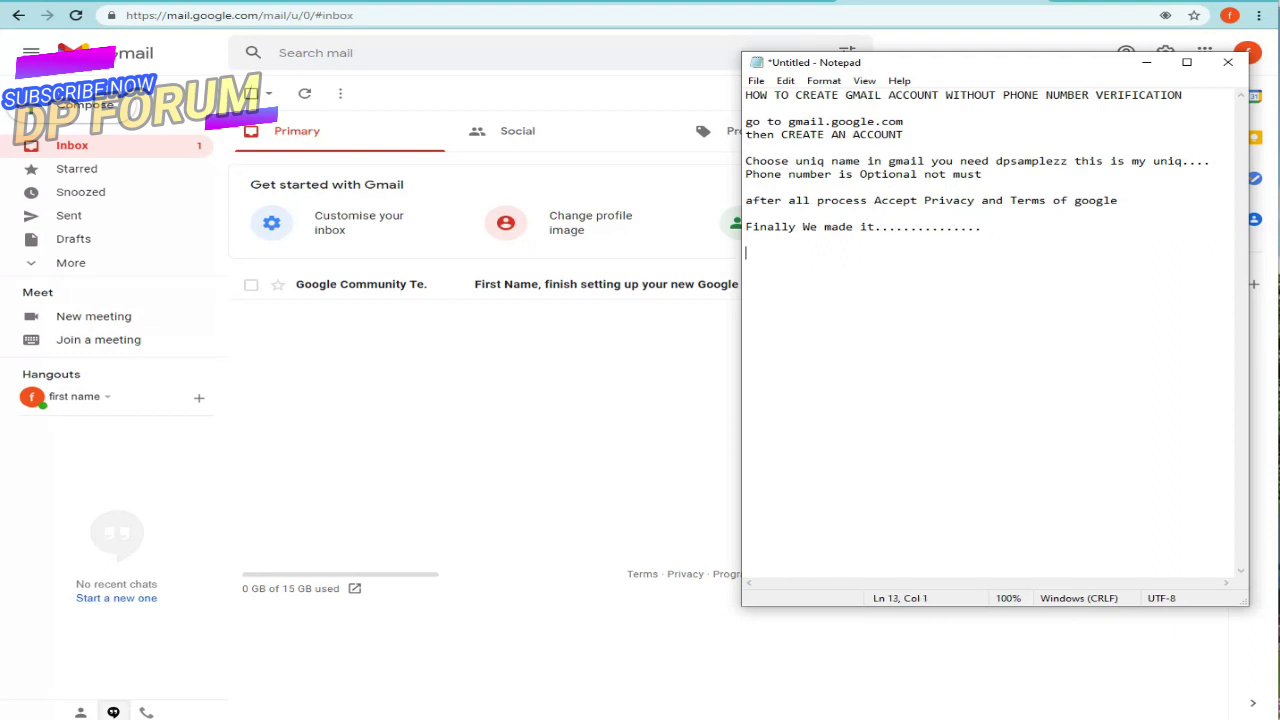